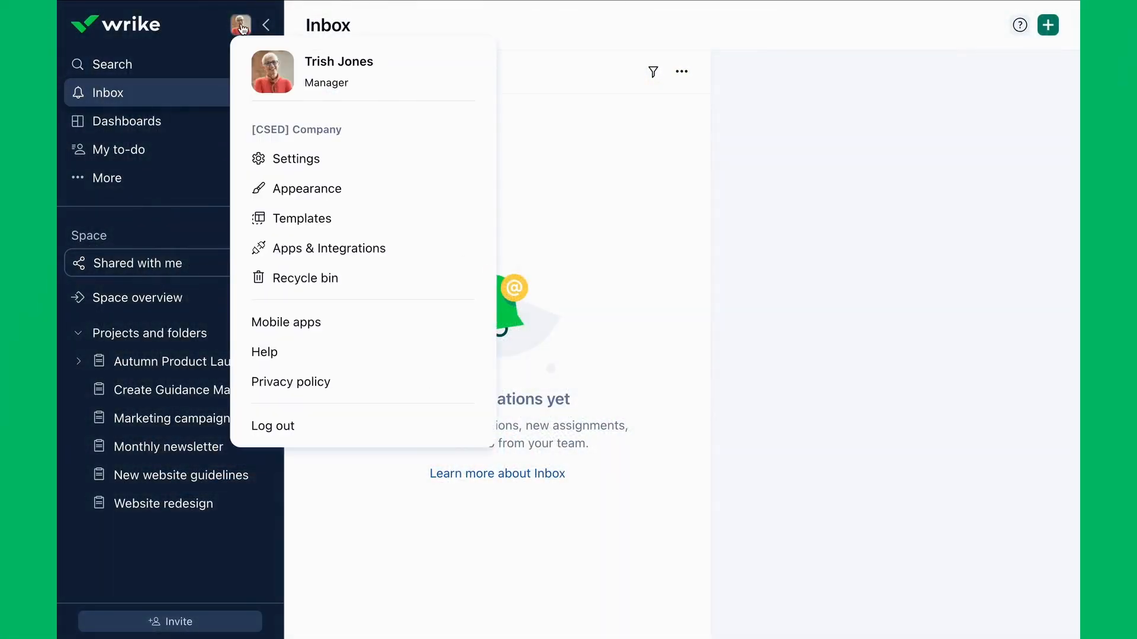
# Reach the account's Assets list under Settings > Users
pyautogui.click(296, 158)
pyautogui.click(182, 311)
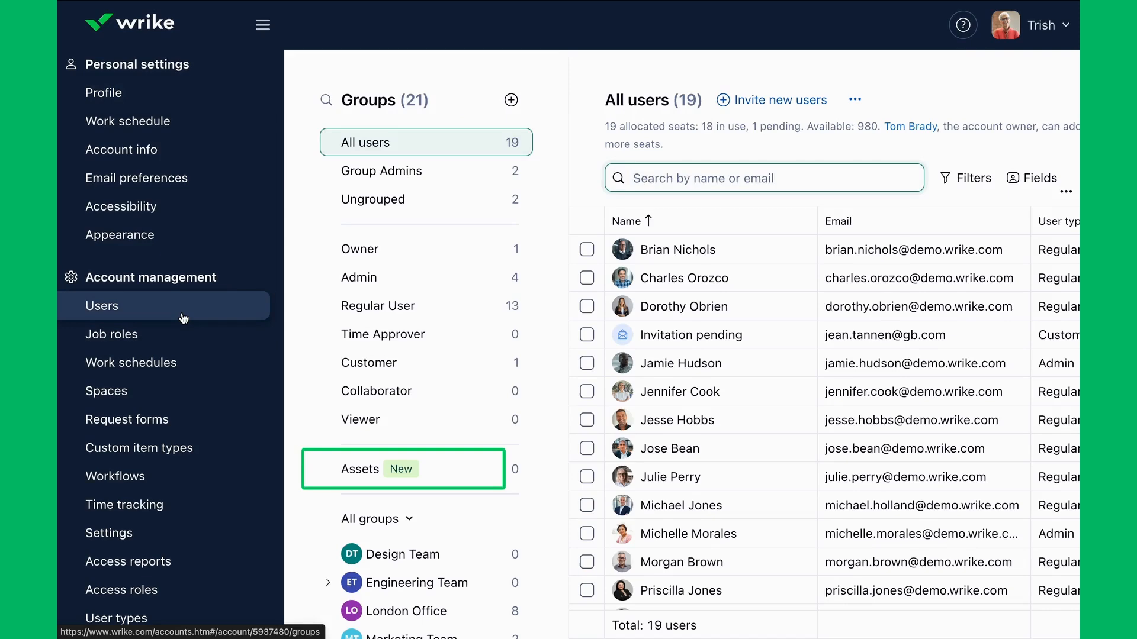
pyautogui.scroll(-1, 427, 356)
pyautogui.click(461, 422)
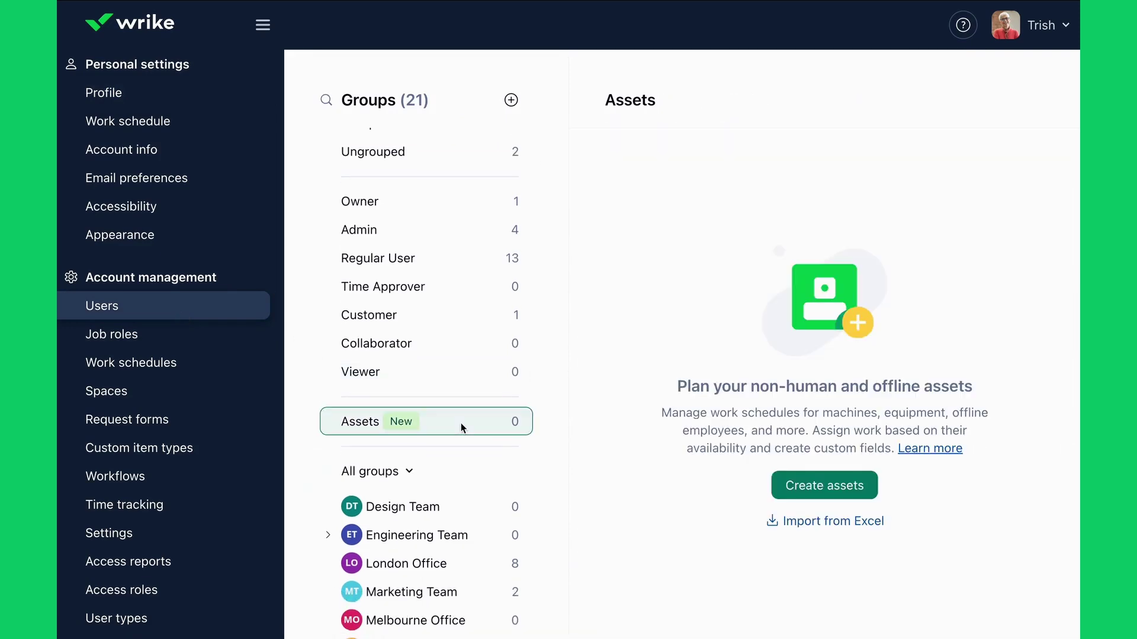
pyautogui.click(264, 27)
# Create a new asset named Mercedes Vito 987XYZ
pyautogui.click(714, 488)
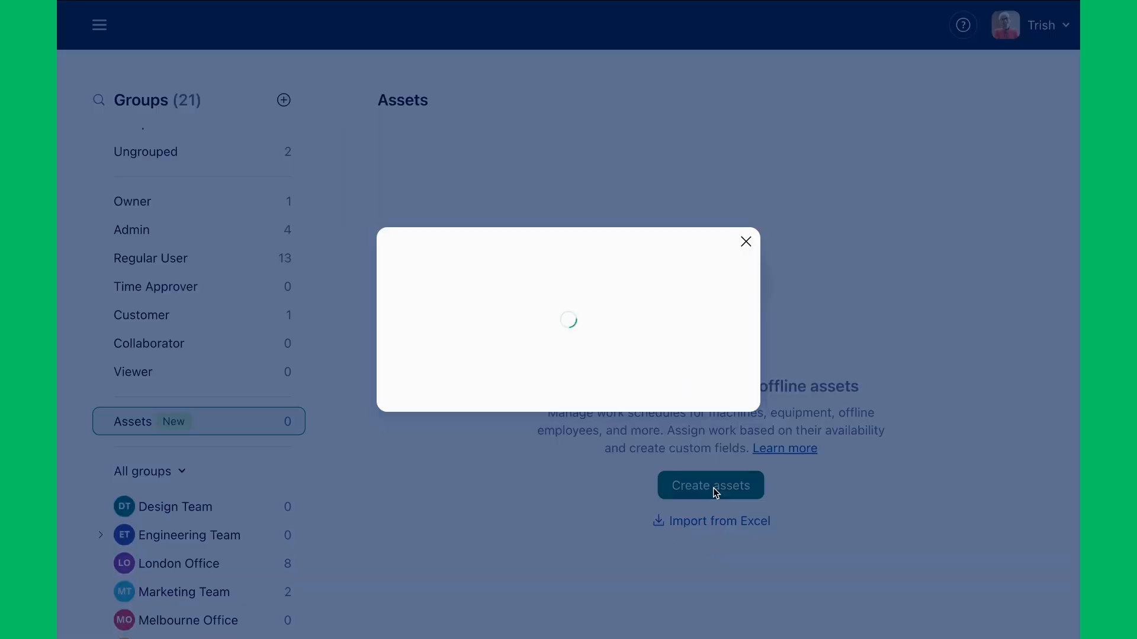
pyautogui.write('Mercedes Vito 987XYZ')
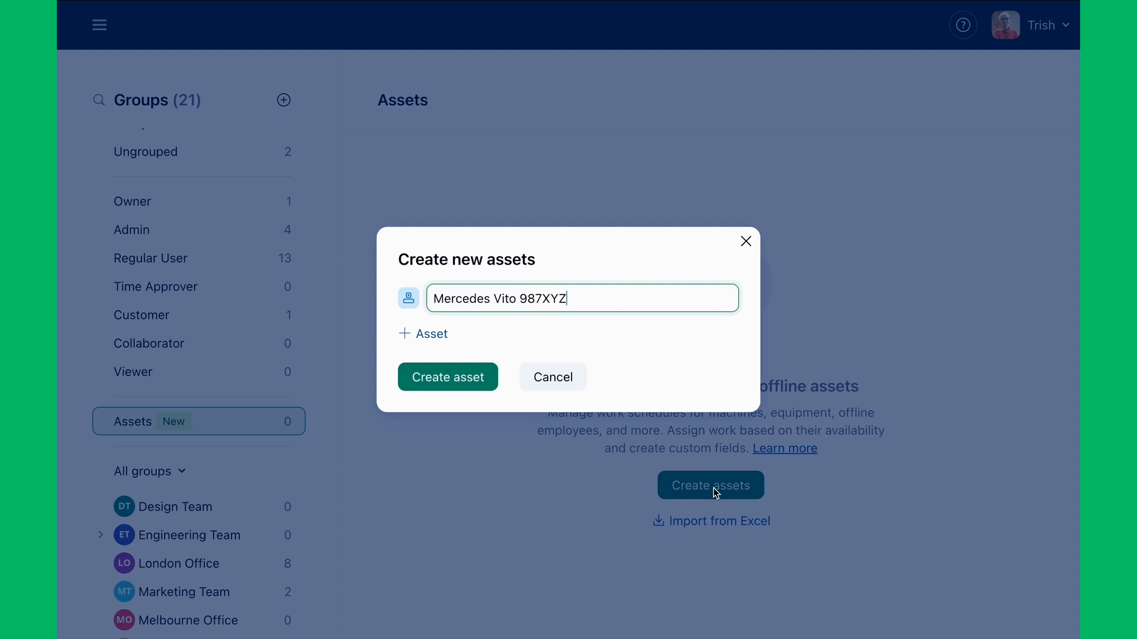
pyautogui.click(441, 377)
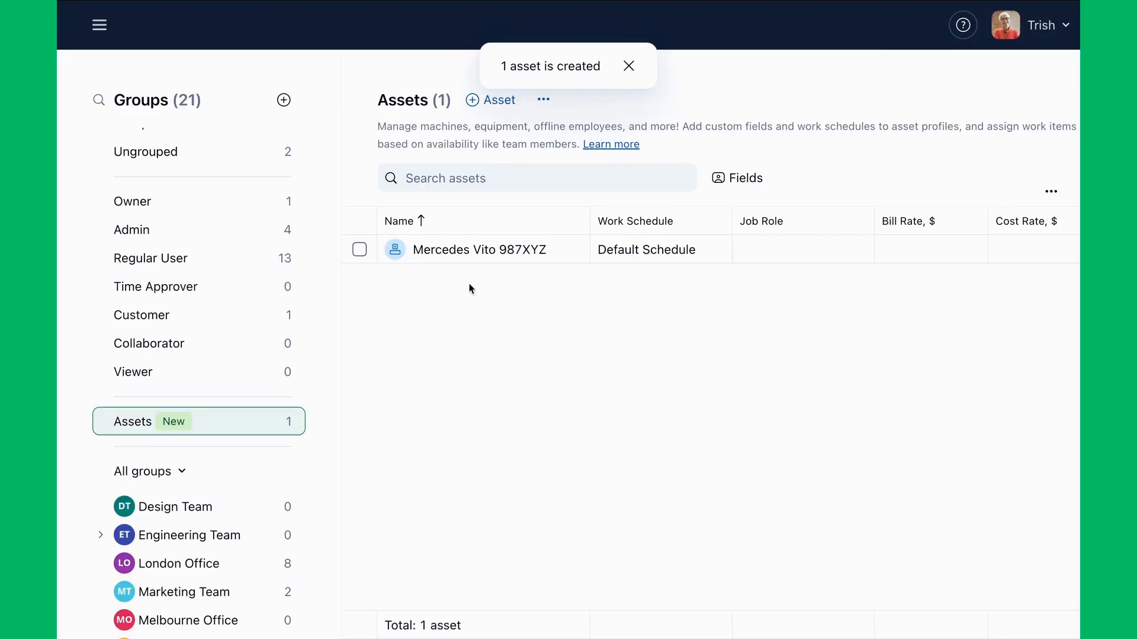
# Set the Mercedes Vito 987XYZ asset's work schedule to 24h and save
pyautogui.click(506, 252)
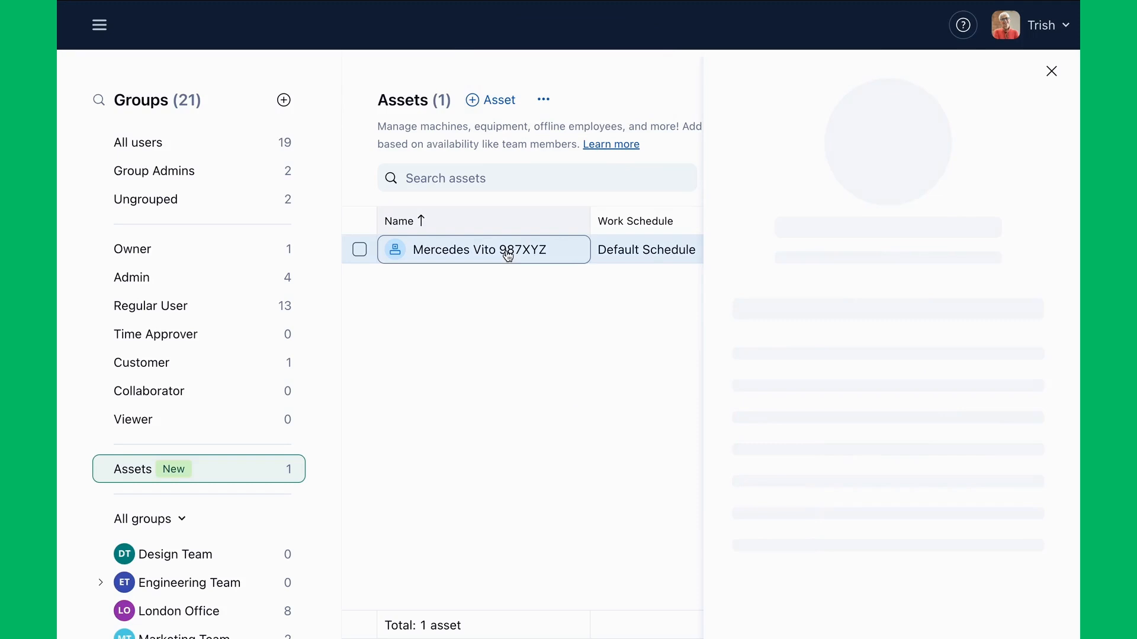
pyautogui.scroll(-3, 886, 495)
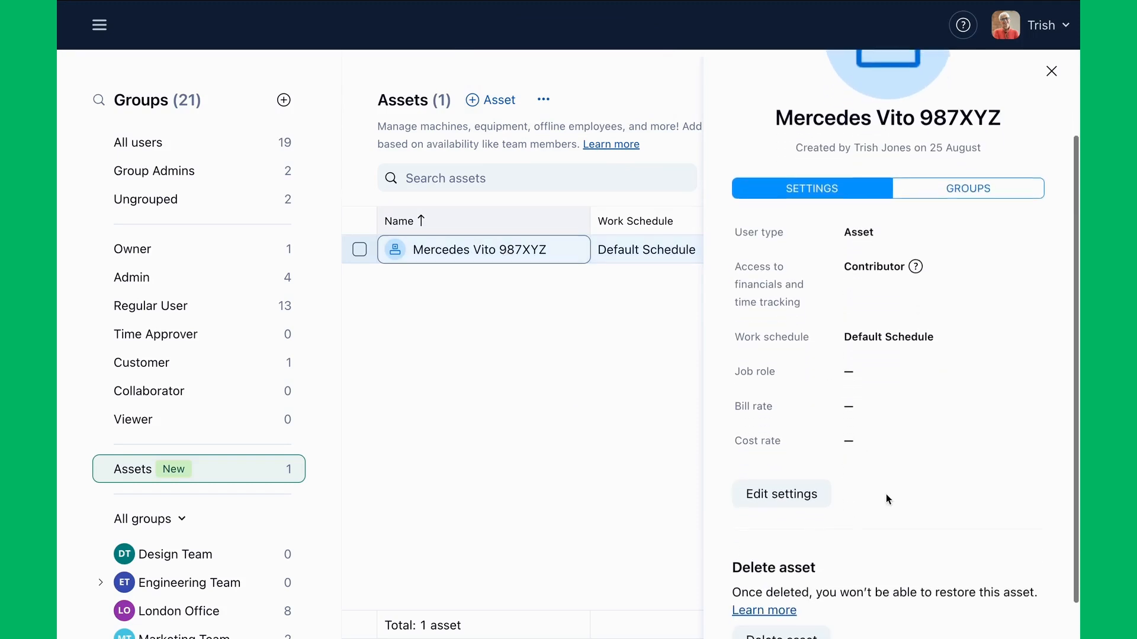
pyautogui.scroll(-1, 885, 494)
pyautogui.click(782, 453)
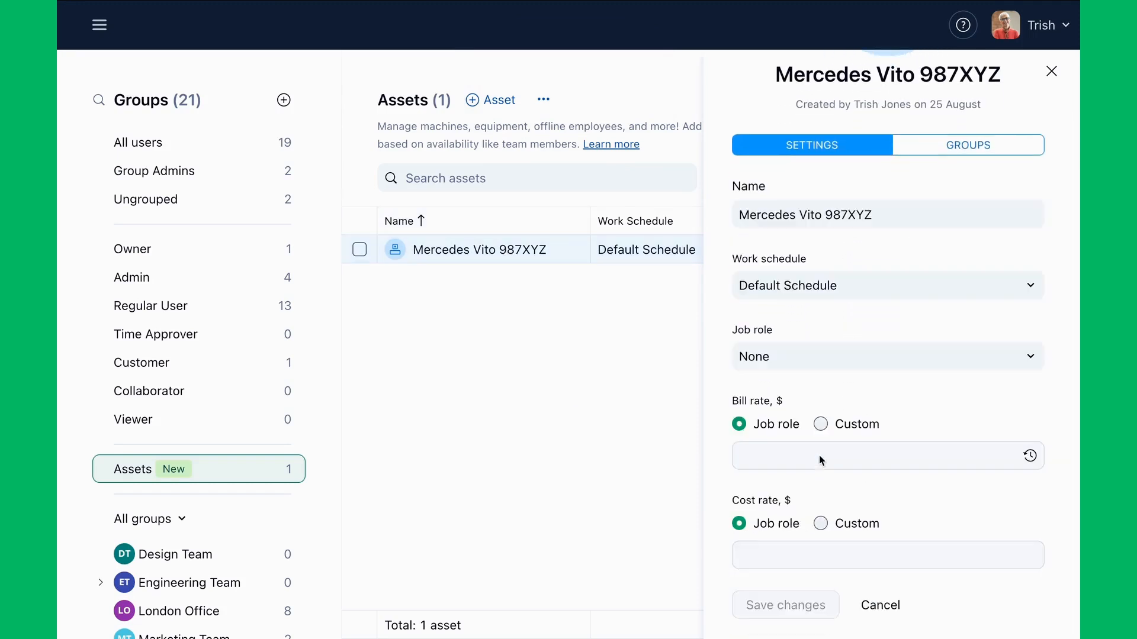
pyautogui.click(1021, 285)
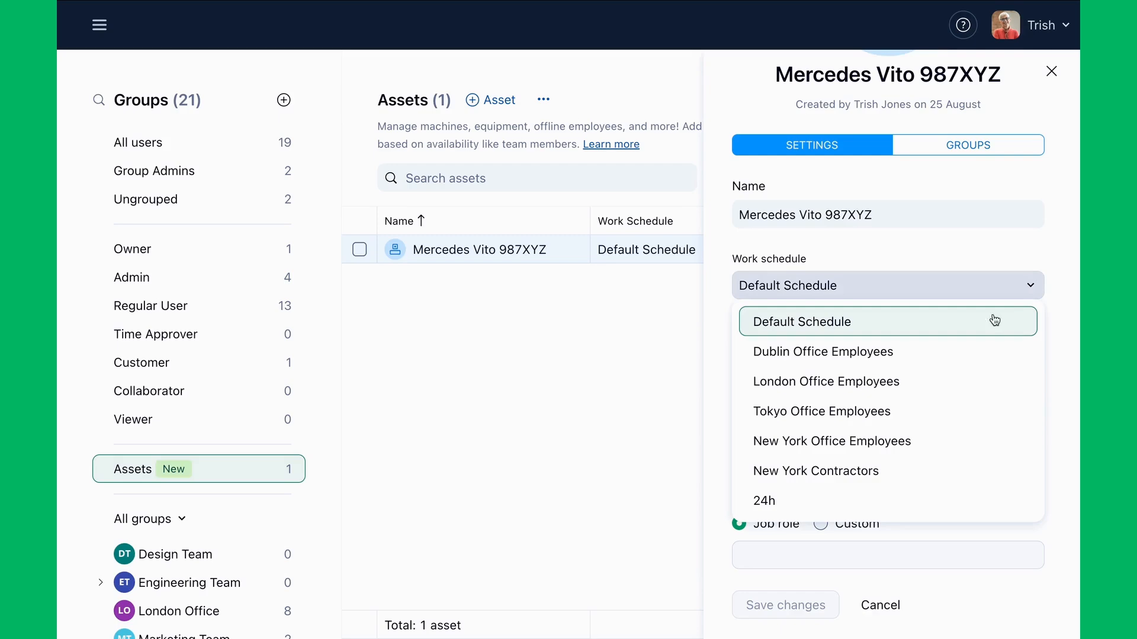
pyautogui.click(902, 503)
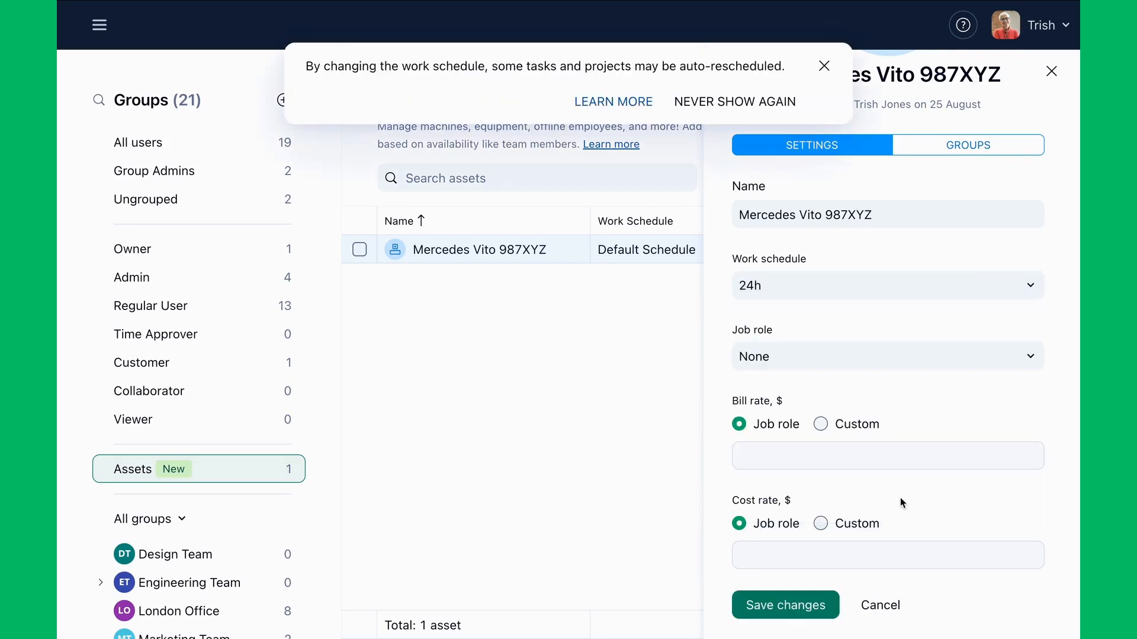
pyautogui.click(808, 611)
pyautogui.write('# of passengers')
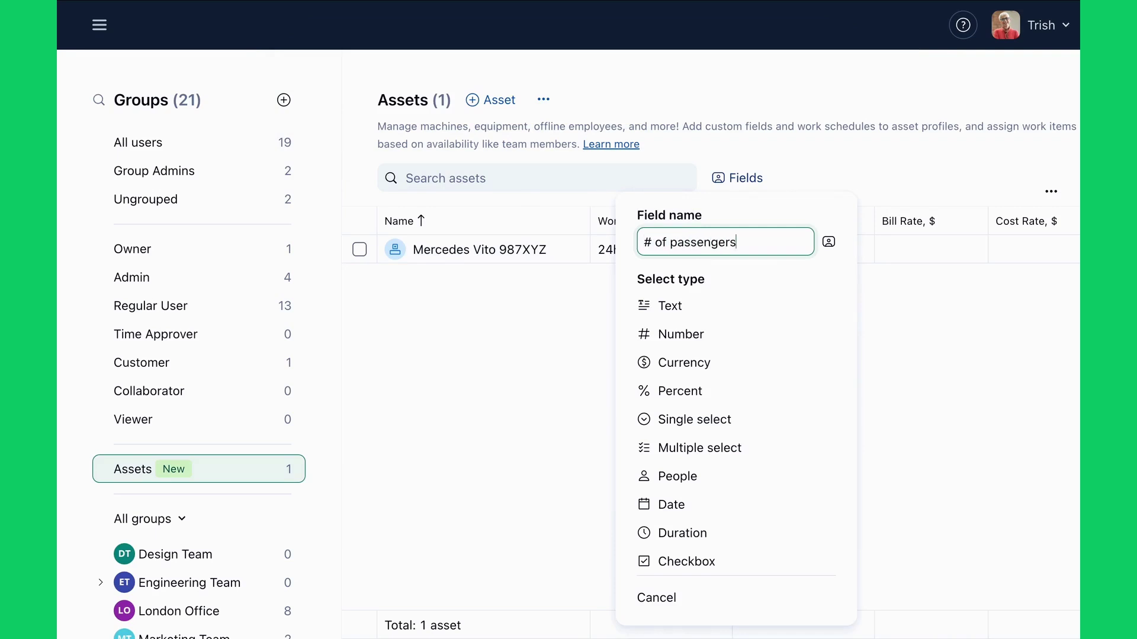
# Add a Number field '# of passengers' and set it to 7 for the asset
pyautogui.click(734, 335)
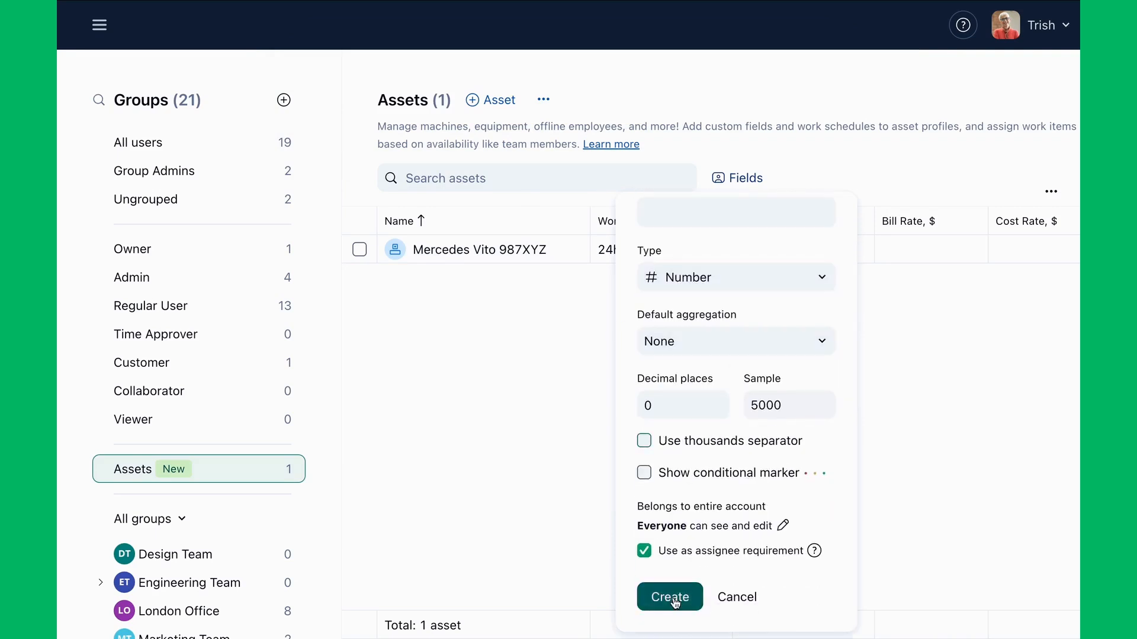
pyautogui.click(667, 596)
pyautogui.click(982, 253)
pyautogui.write('7')
pyautogui.press('Return')
# Add a Single select field 'Type of vehicle' with options Van, Sedan, Truck
pyautogui.click(737, 178)
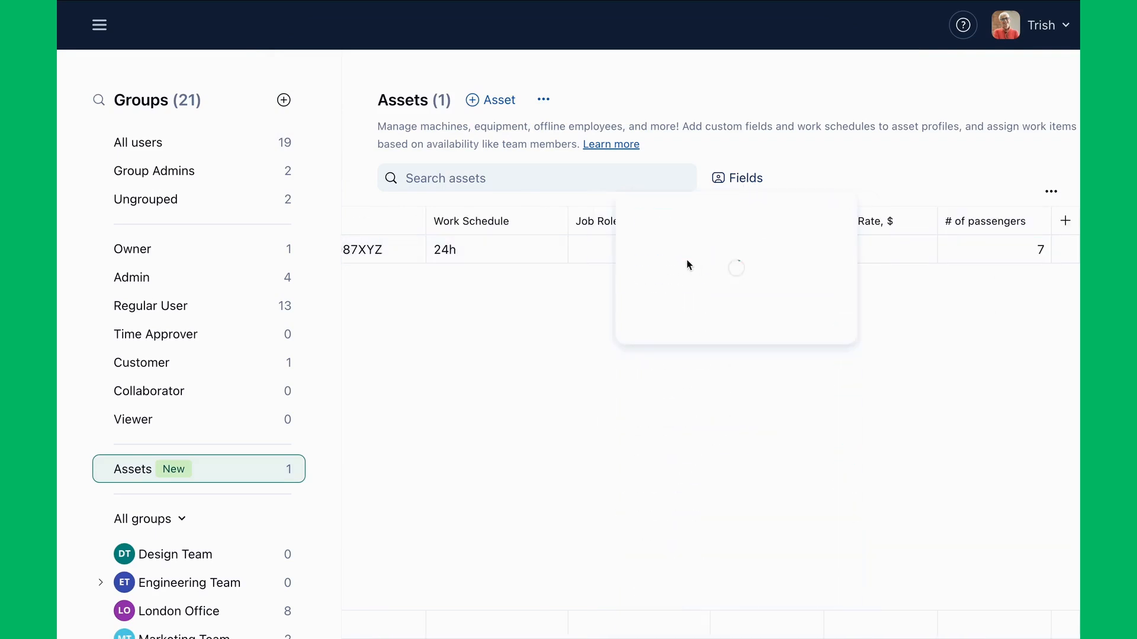
pyautogui.write('Type of vehicle')
pyautogui.click(694, 419)
pyautogui.click(664, 439)
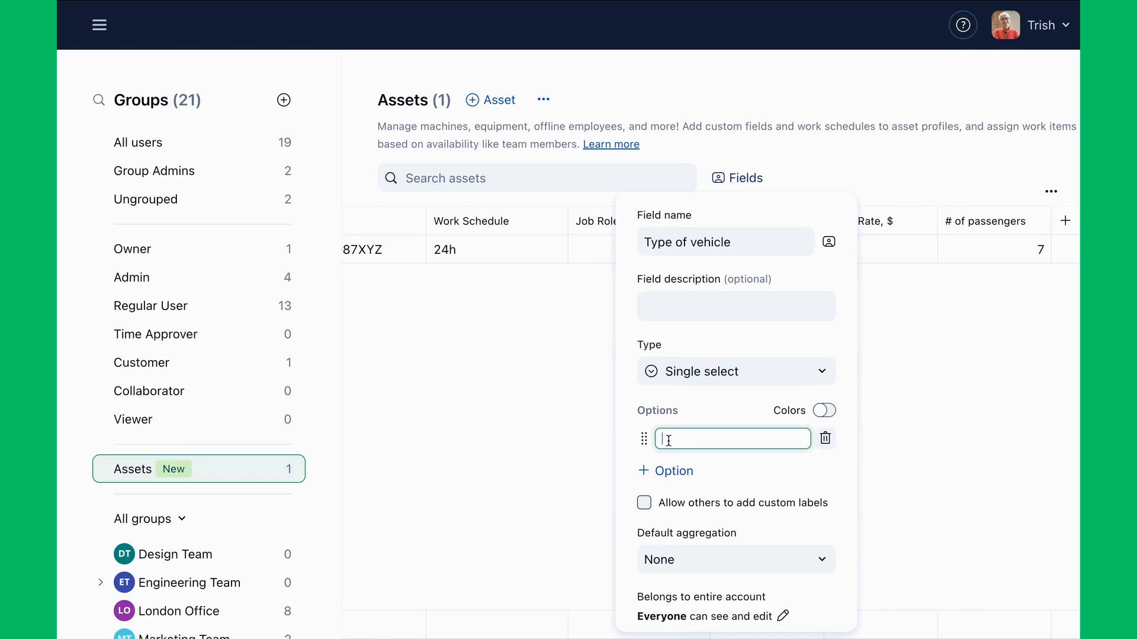
pyautogui.write('Van')
pyautogui.click(665, 469)
pyautogui.write('Sedan')
pyautogui.click(673, 499)
pyautogui.write('Truck')
pyautogui.scroll(-3, 735, 534)
pyautogui.click(666, 596)
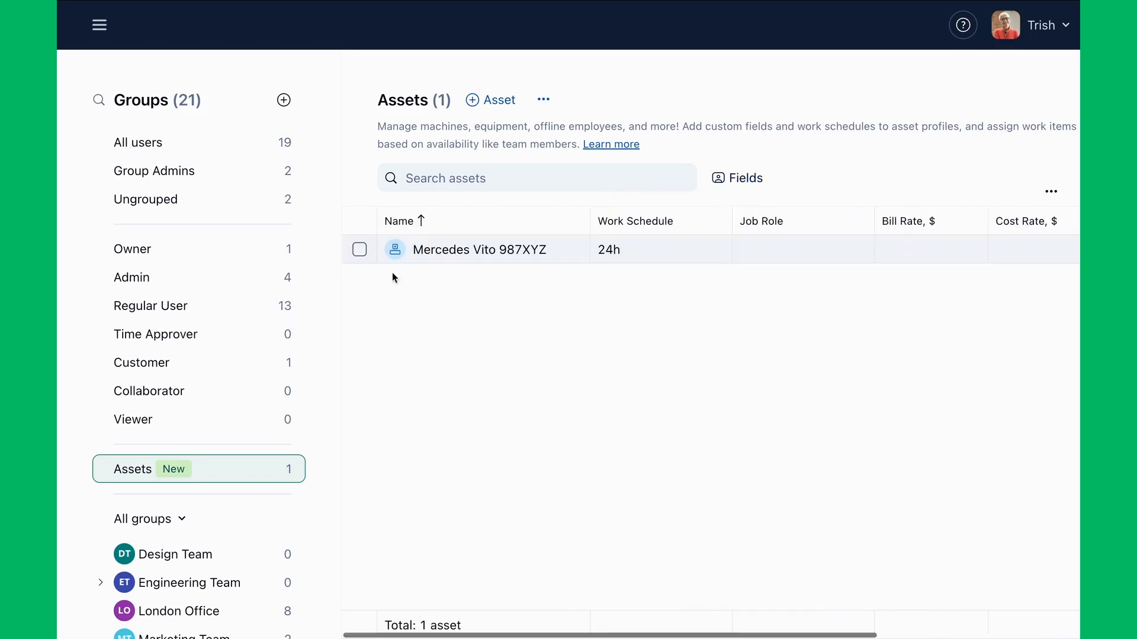
pyautogui.click(360, 253)
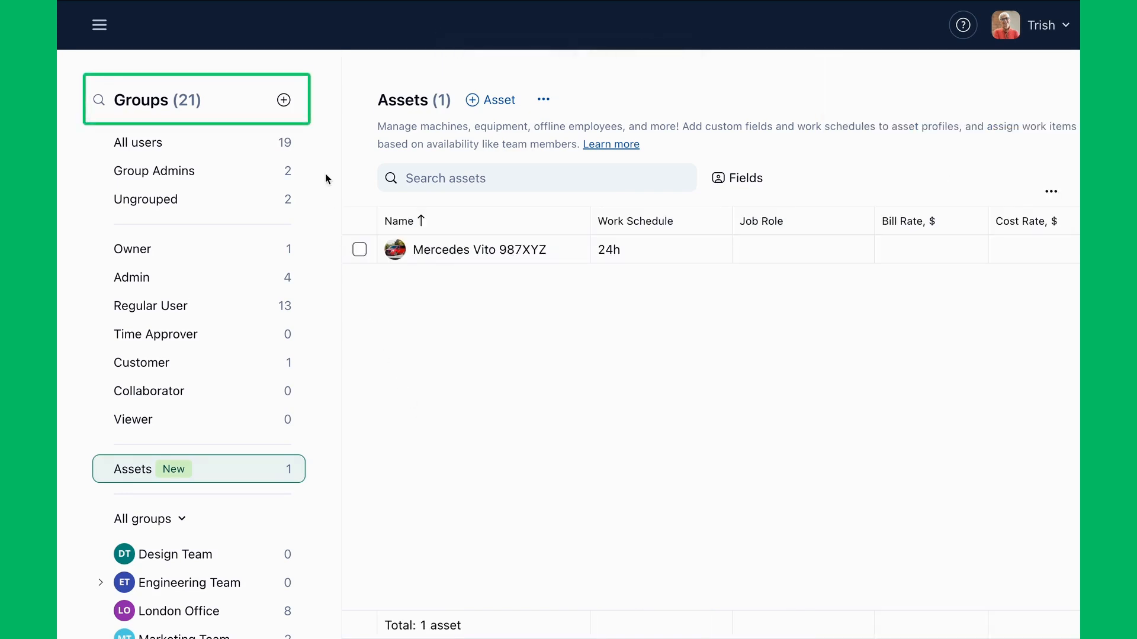
# Create a yellow Company Vehicles group with Mercedes Vito 987XYZ as member
pyautogui.click(285, 101)
pyautogui.write('Company Vehicles')
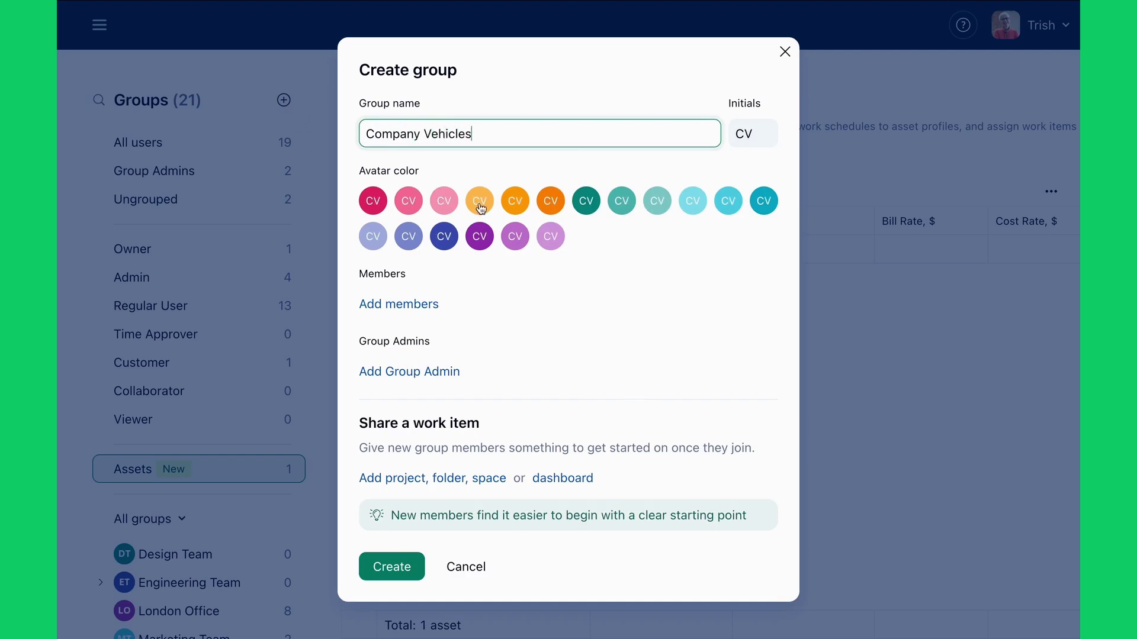
pyautogui.click(480, 202)
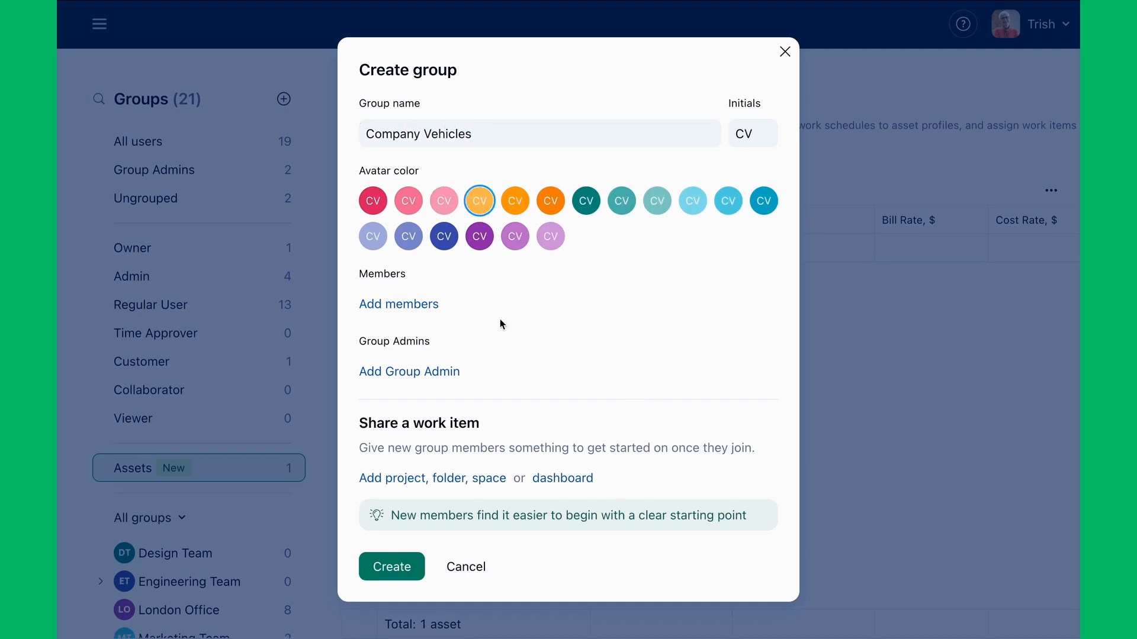
pyautogui.click(420, 307)
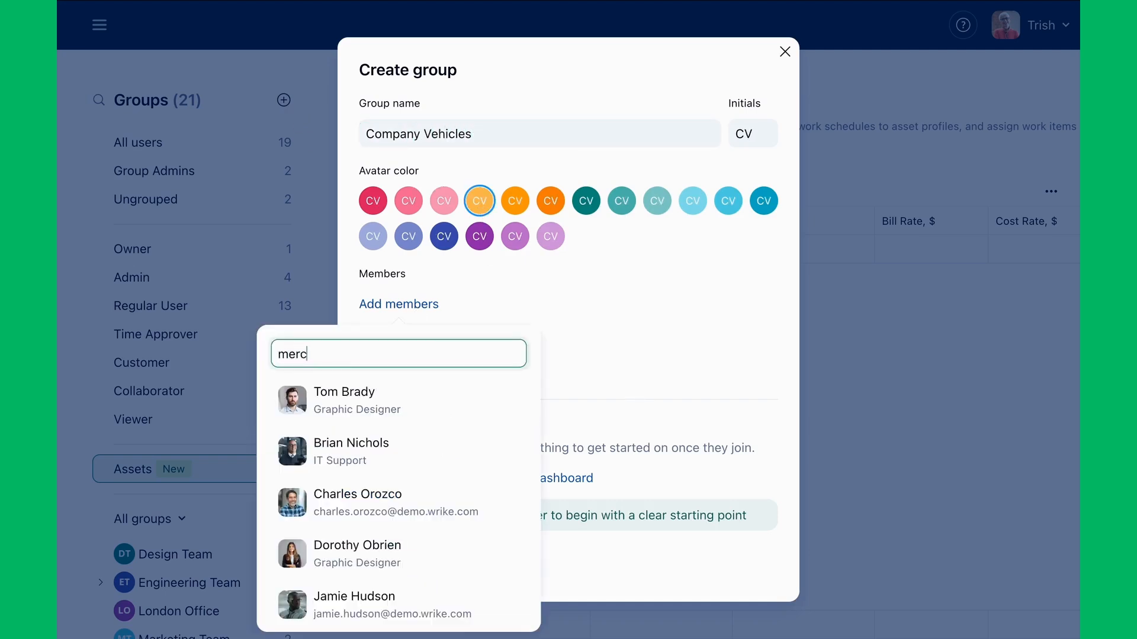
pyautogui.click(373, 400)
pyautogui.click(391, 568)
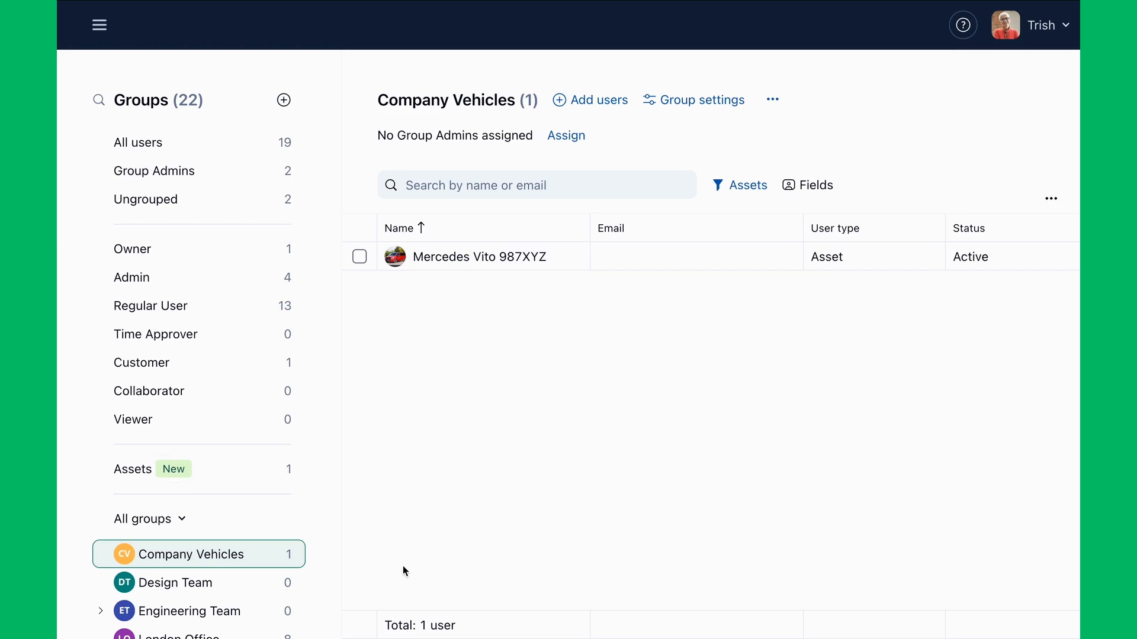
# Verify in the asset details that Mercedes Vito 987XYZ belongs to Company Vehicles
pyautogui.click(480, 257)
pyautogui.click(1013, 302)
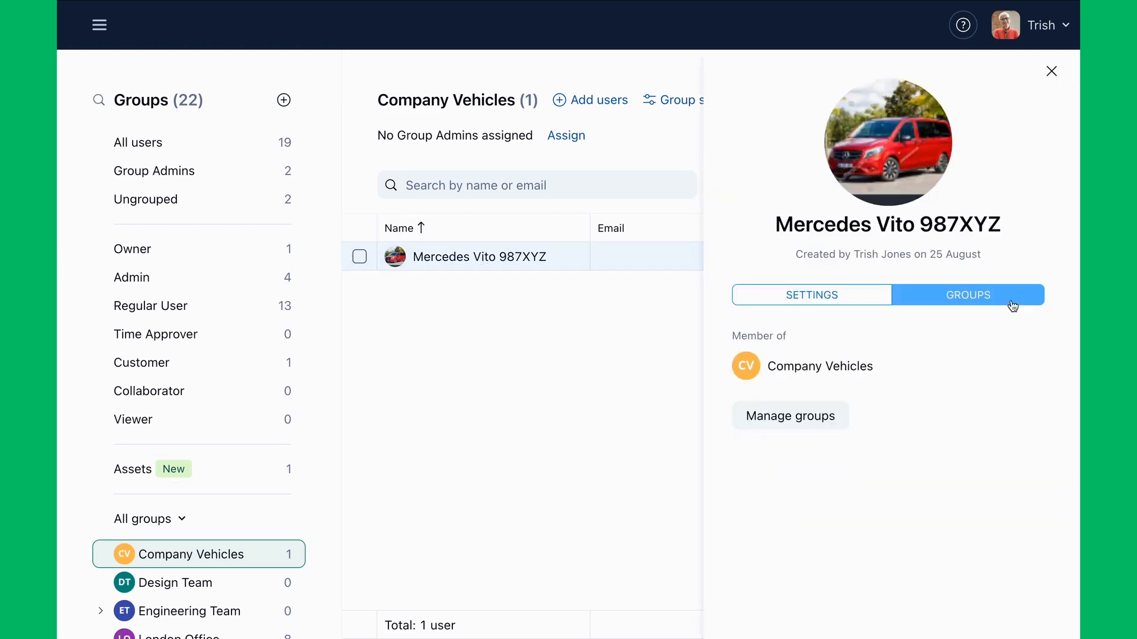
pyautogui.click(1051, 72)
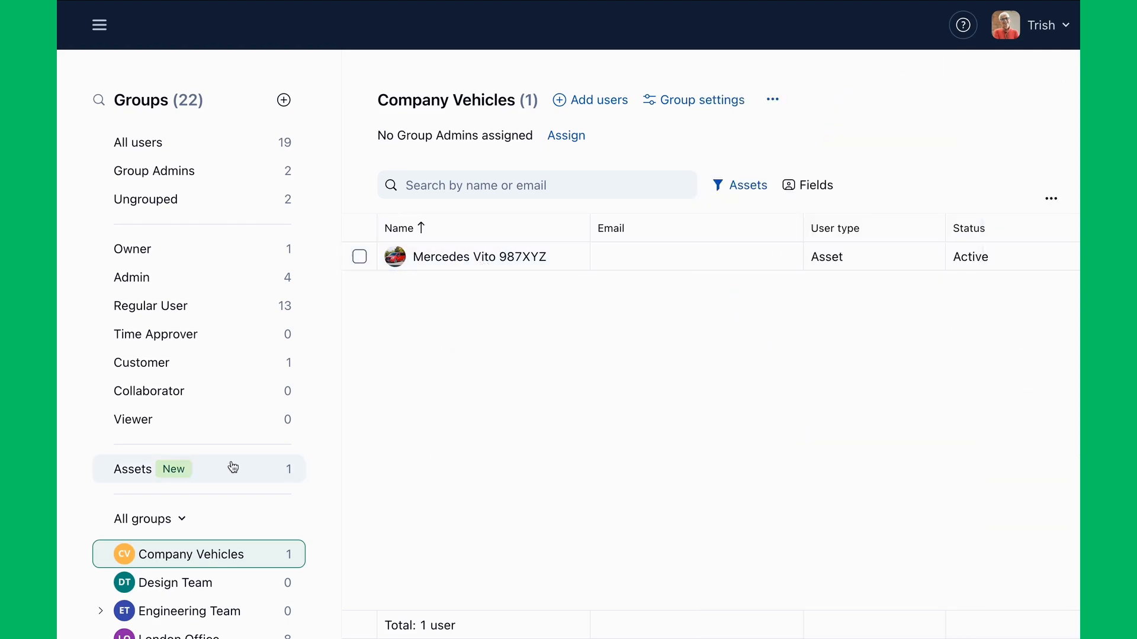
pyautogui.click(133, 469)
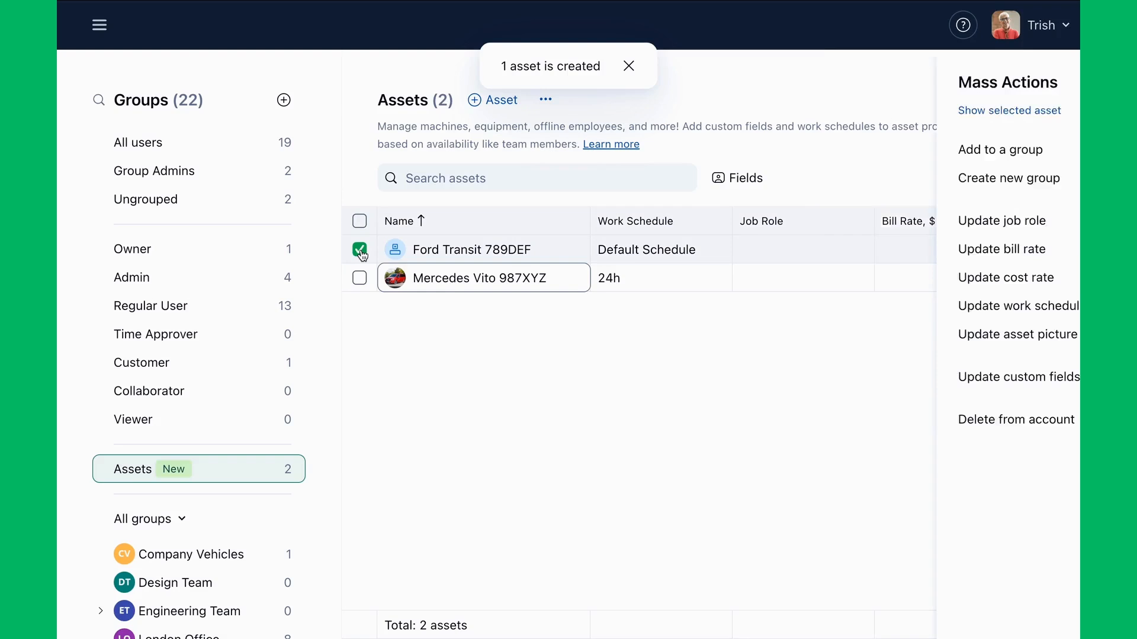
# Add Ford Transit 789DEF to the Company Vehicles group via Mass Actions
pyautogui.click(922, 152)
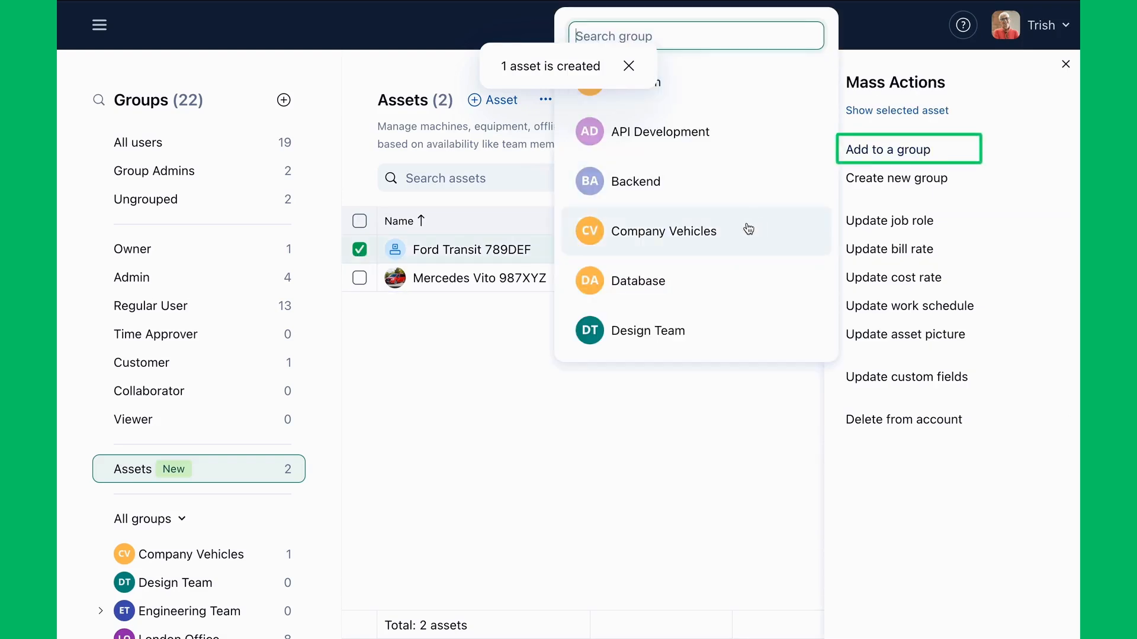
pyautogui.click(663, 231)
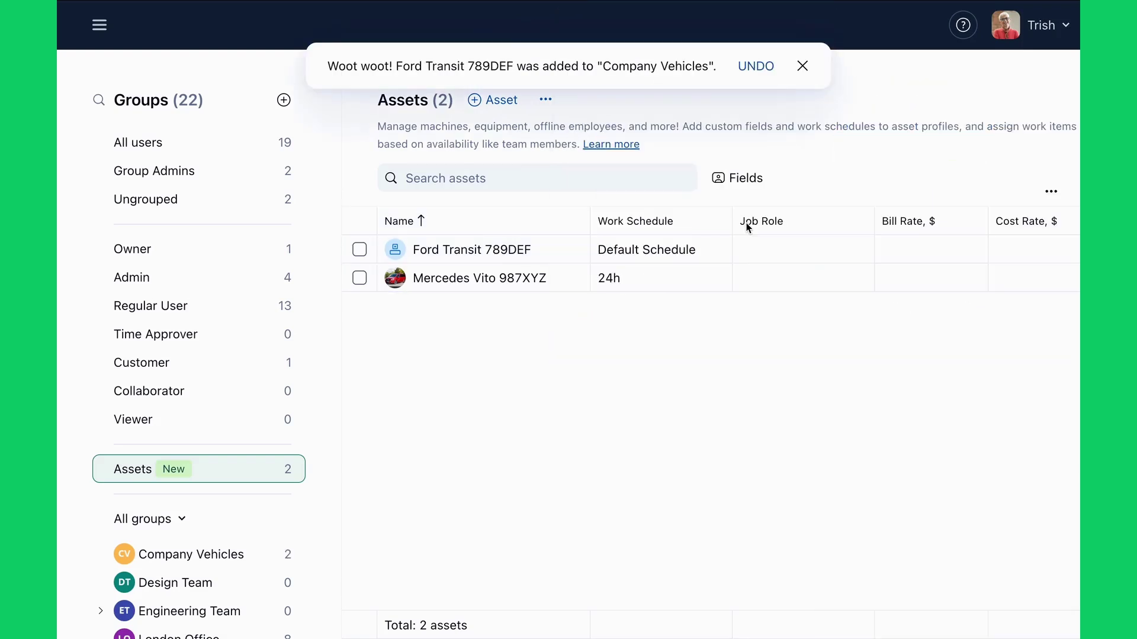
pyautogui.click(217, 558)
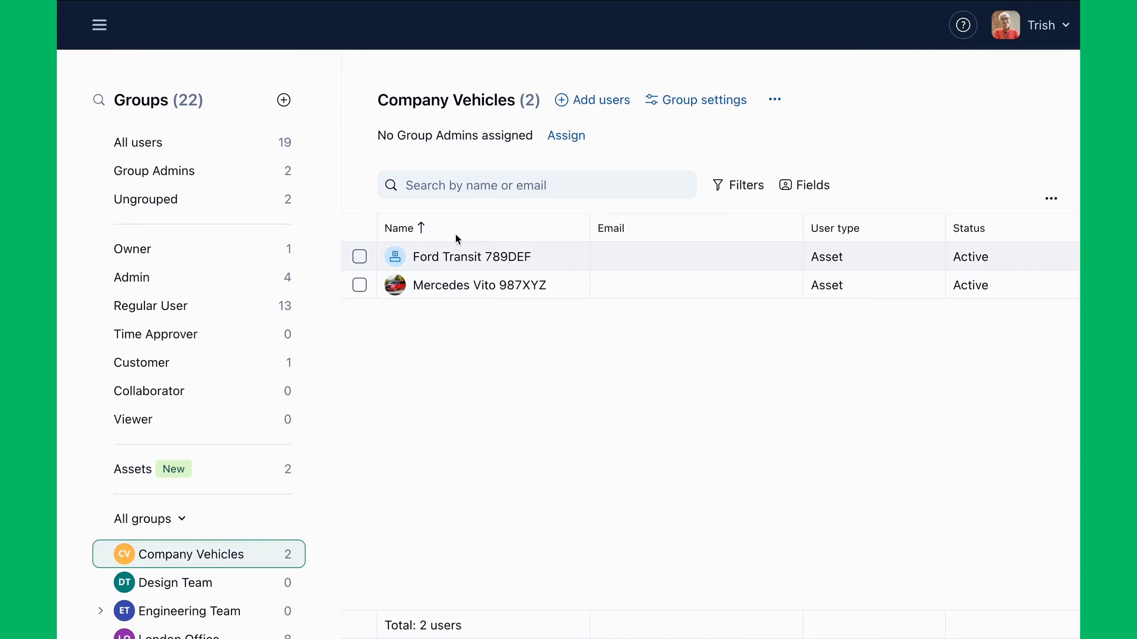
pyautogui.click(566, 135)
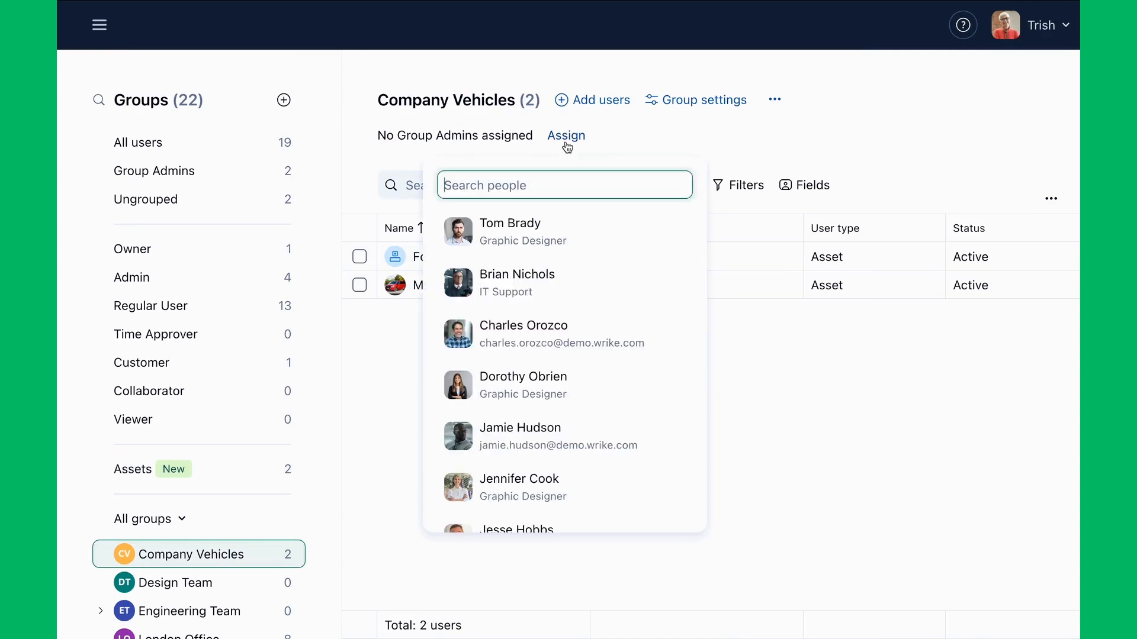
pyautogui.scroll(-3, 562, 294)
pyautogui.scroll(-3, 582, 301)
pyautogui.click(560, 267)
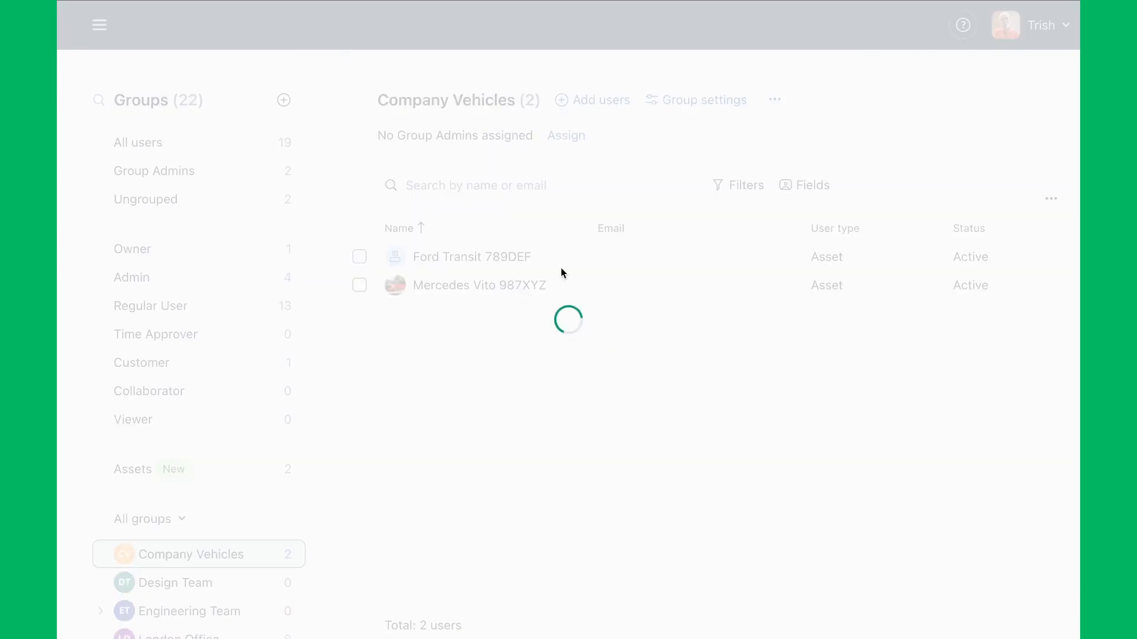
pyautogui.click(99, 25)
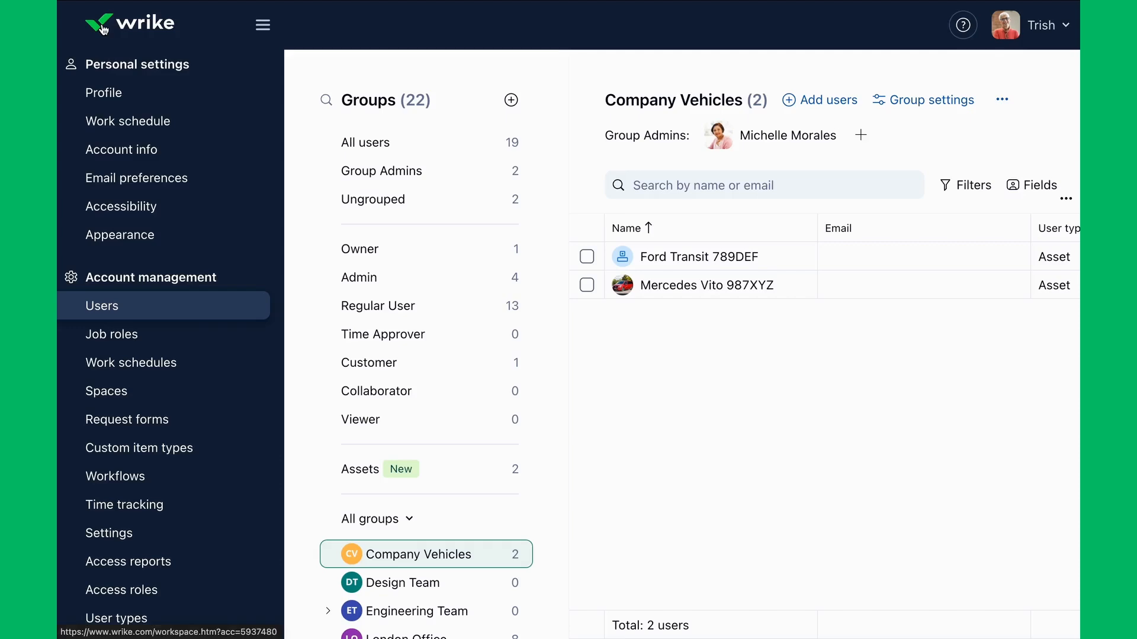
# In User types, switch on Manage assets for Time Approver and save
pyautogui.click(185, 618)
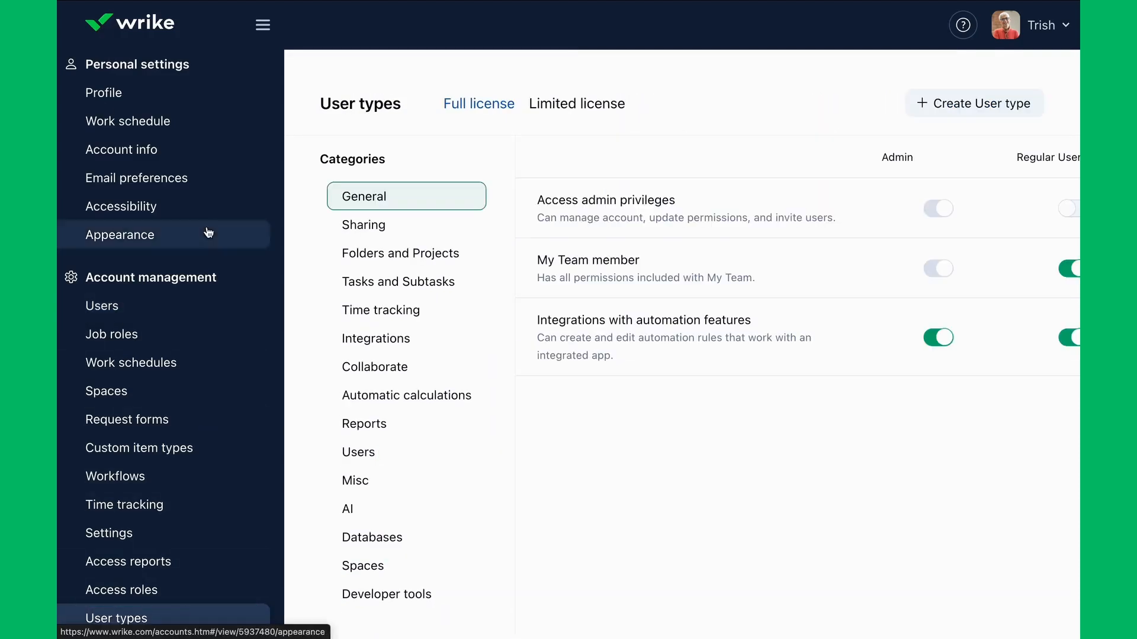
pyautogui.click(263, 26)
pyautogui.click(209, 452)
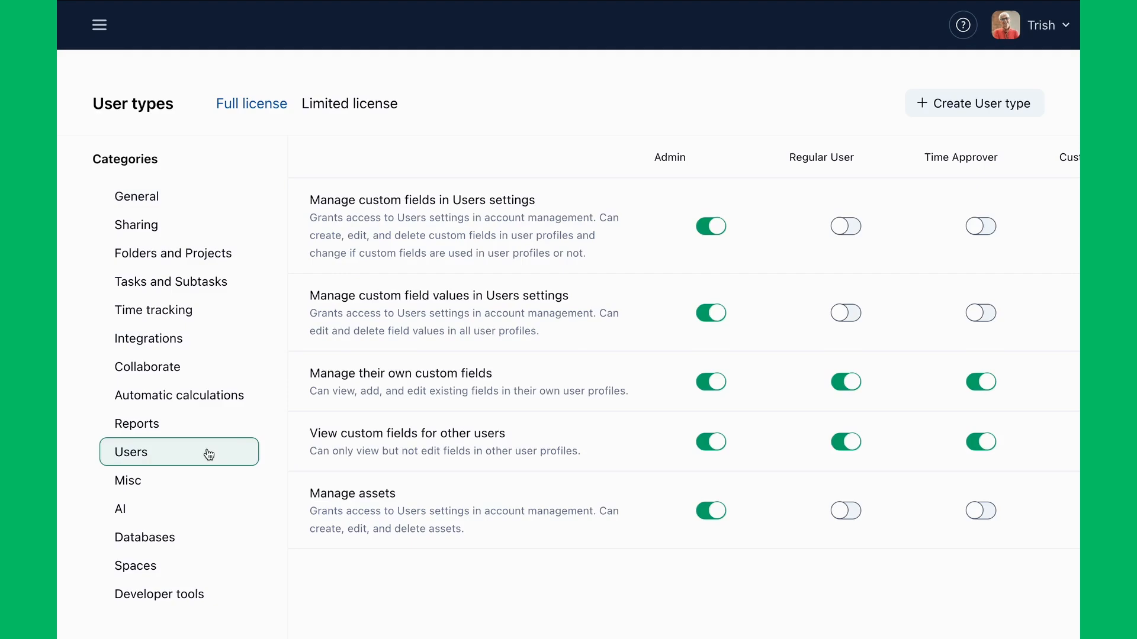
pyautogui.click(980, 511)
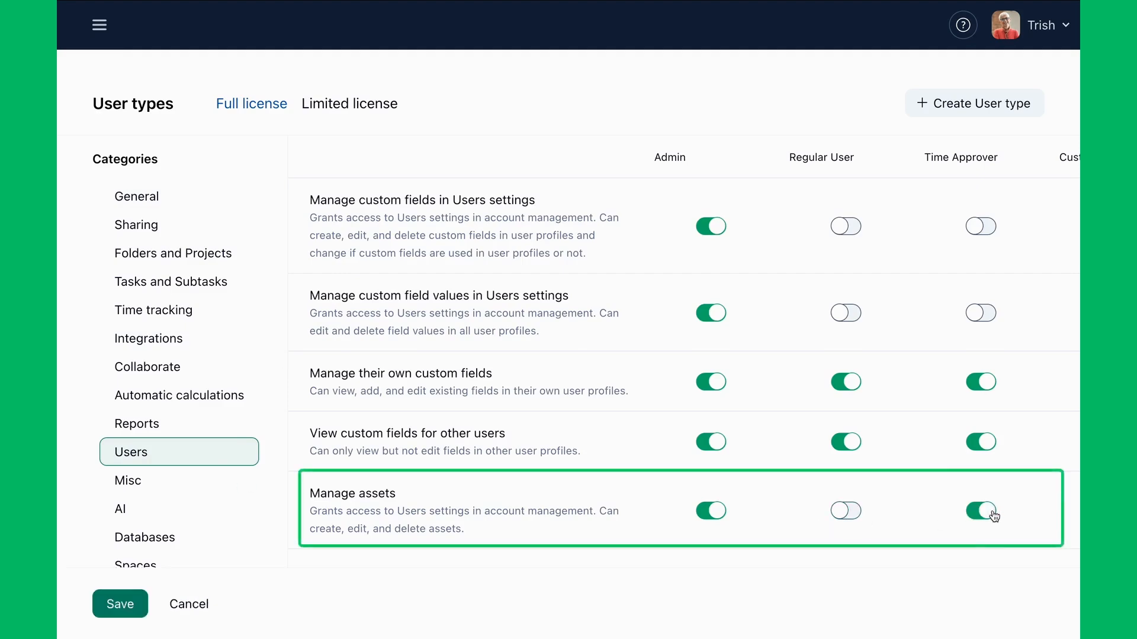
pyautogui.click(120, 604)
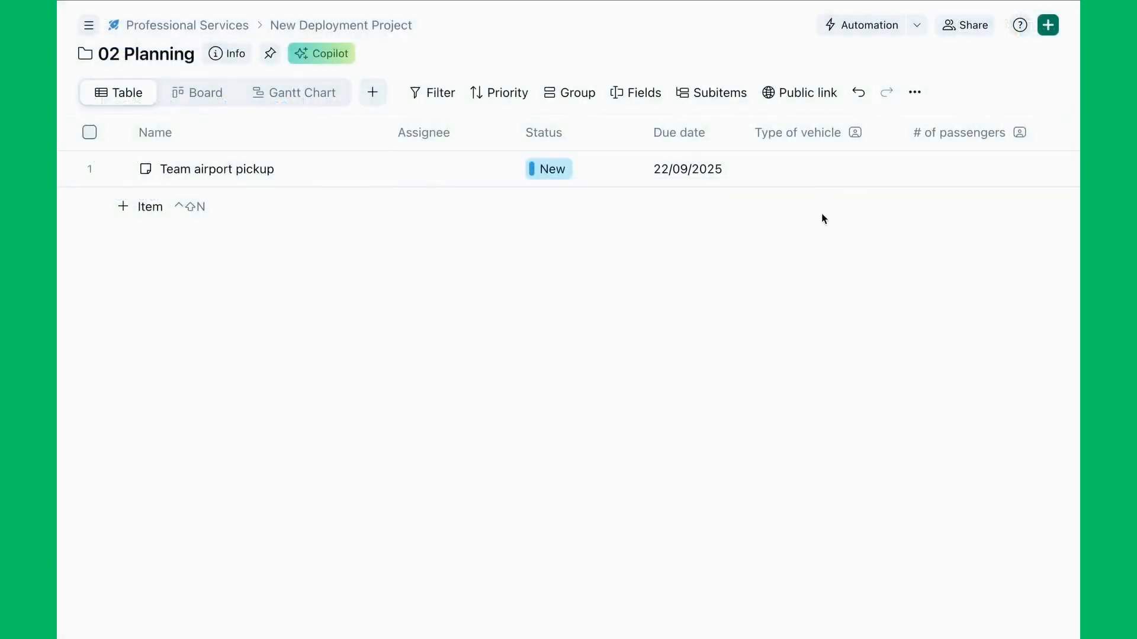
# Set Team airport pickup's Type of vehicle to Van and # of passengers to 5
pyautogui.click(822, 169)
pyautogui.click(834, 209)
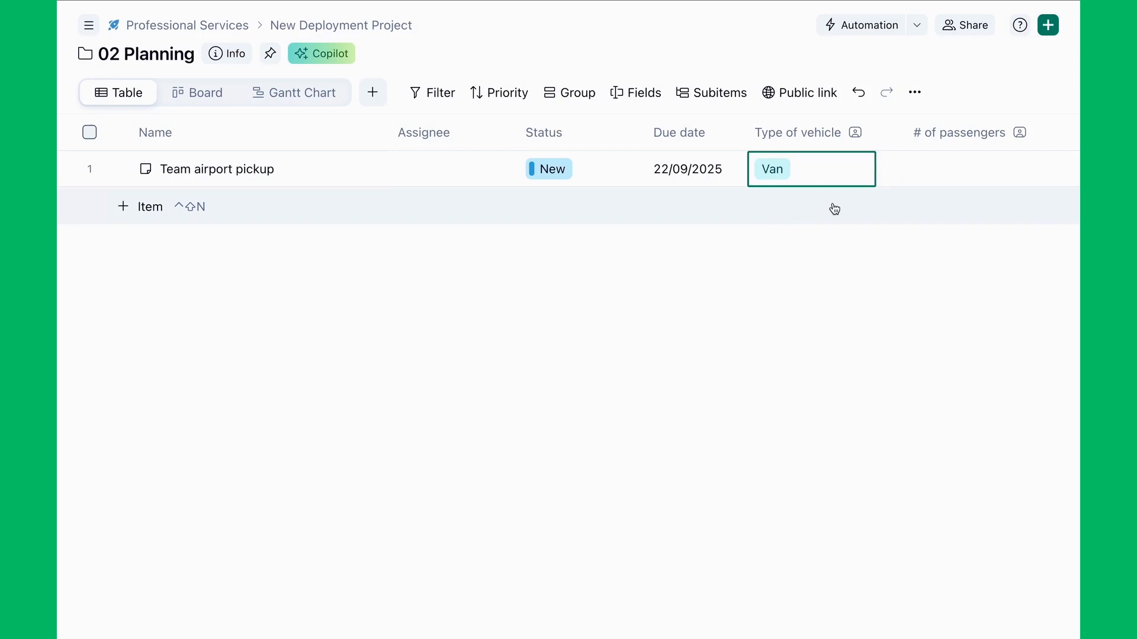
pyautogui.click(934, 171)
pyautogui.write('5')
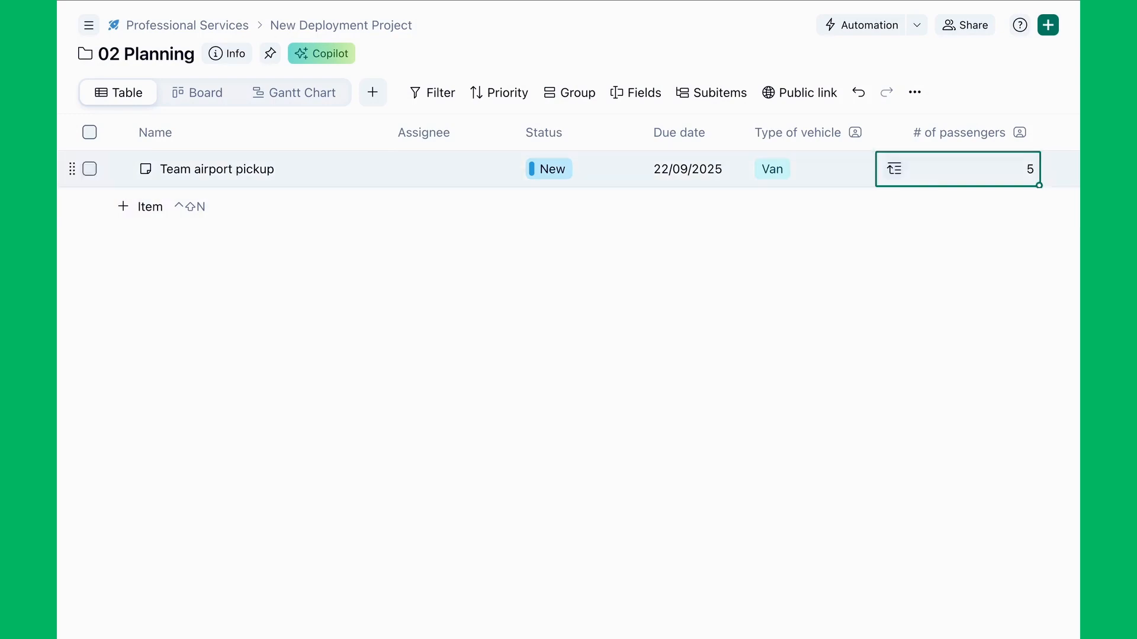
# Assign Mercedes Vito 987XYZ to the Team airport pickup task
pyautogui.click(455, 176)
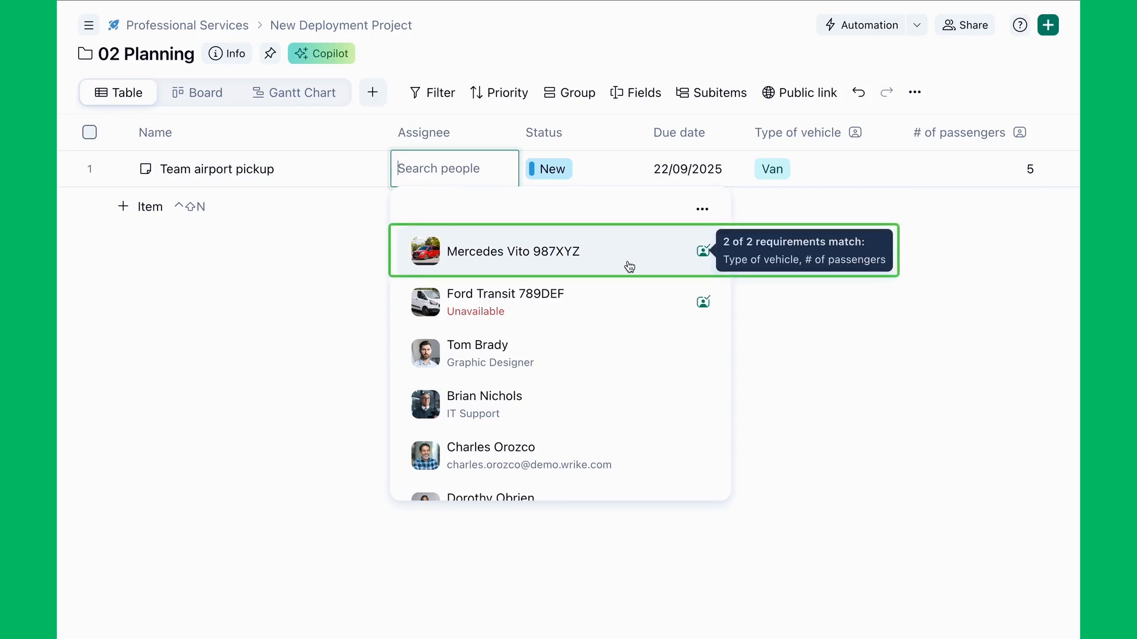
pyautogui.moveTo(560, 251)
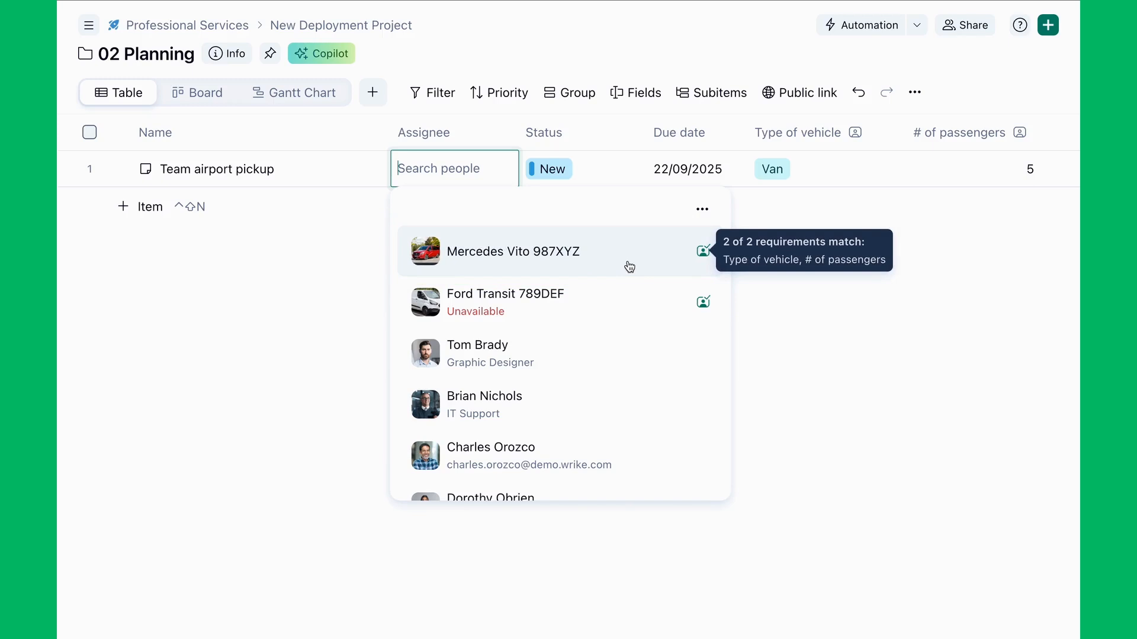
pyautogui.click(629, 266)
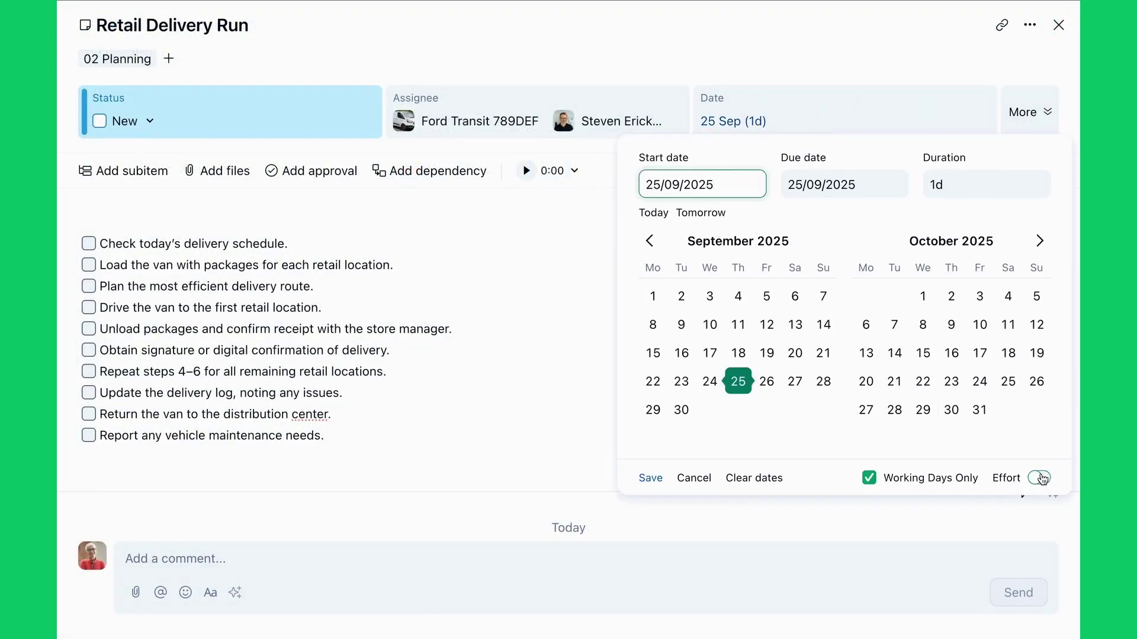
# Give Retail Delivery Run 24 hours of effort in Flexible mode and save
pyautogui.click(1039, 478)
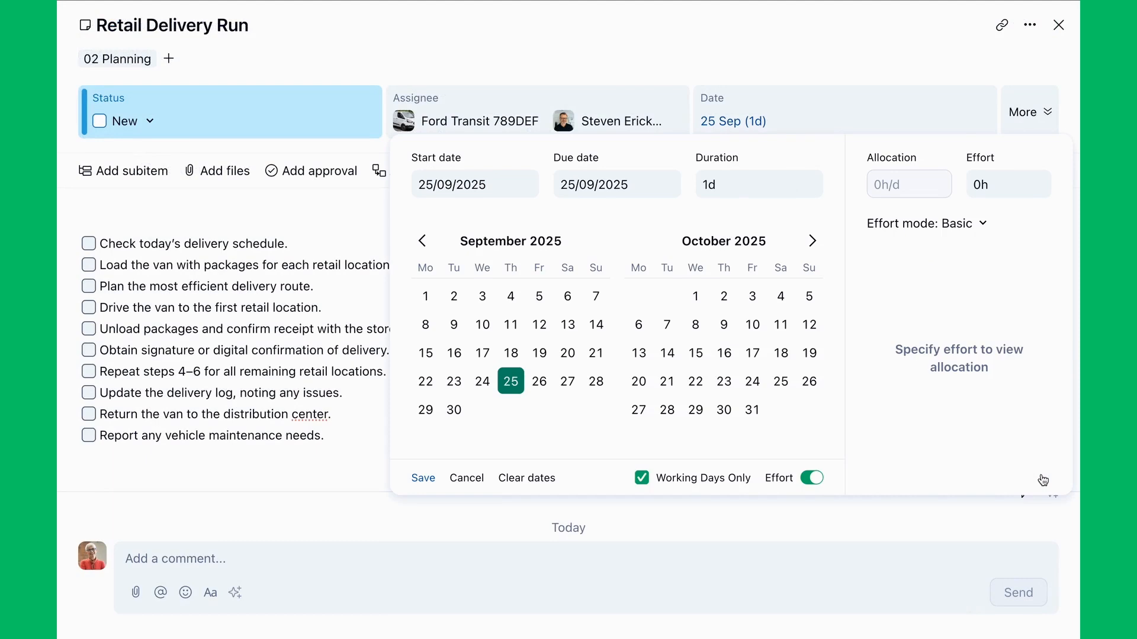
pyautogui.click(1008, 184)
pyautogui.write('24')
pyautogui.click(982, 222)
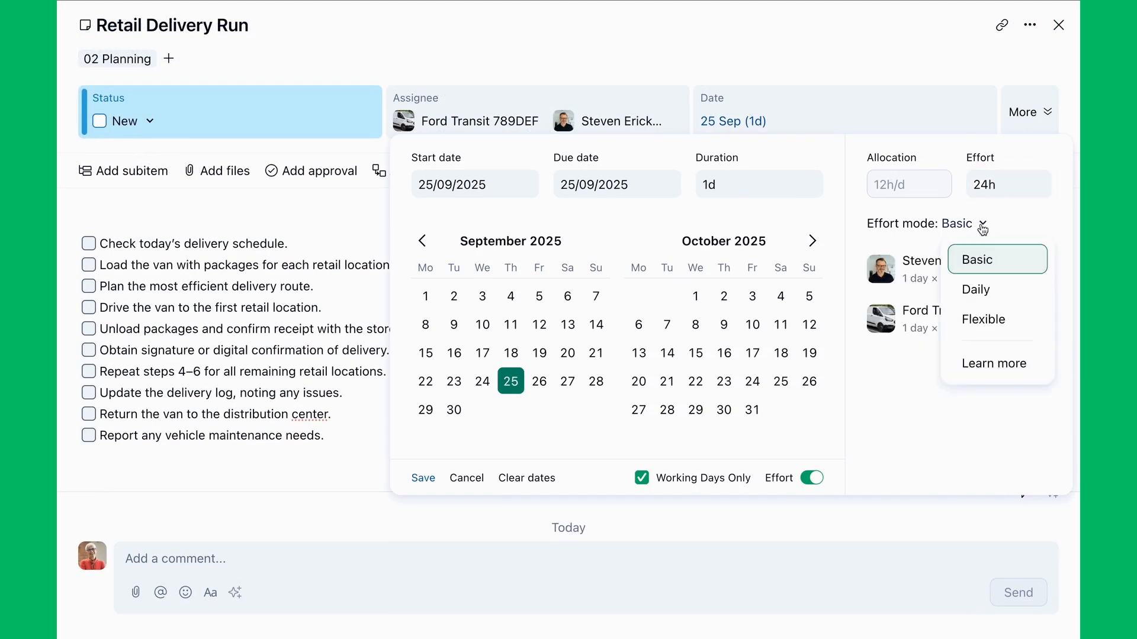
pyautogui.click(982, 320)
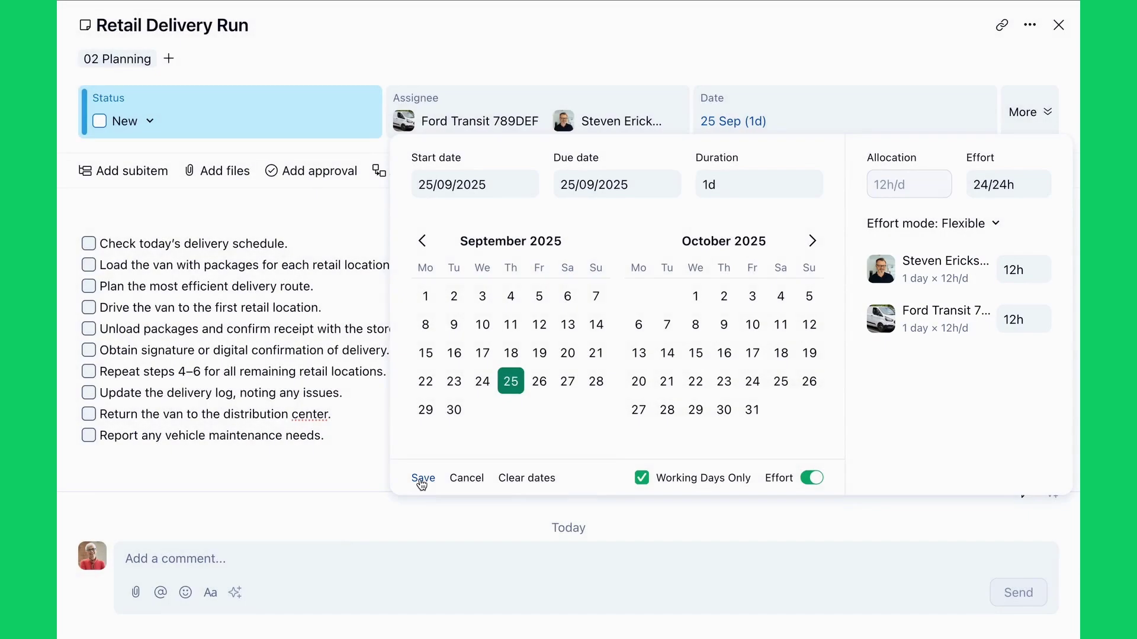
pyautogui.click(422, 478)
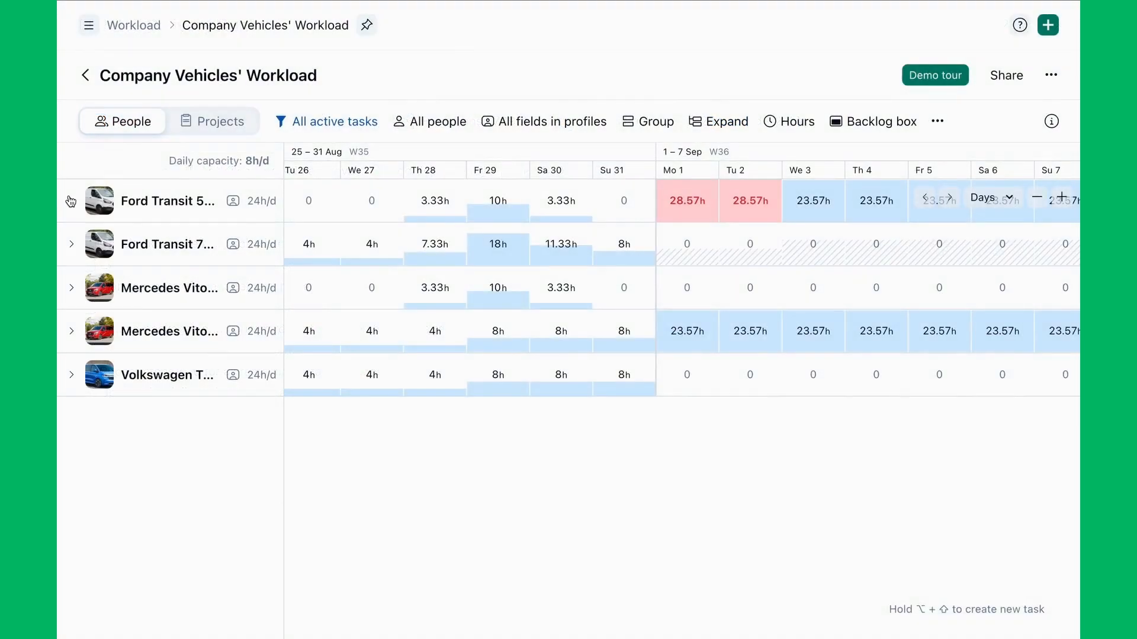
pyautogui.click(71, 201)
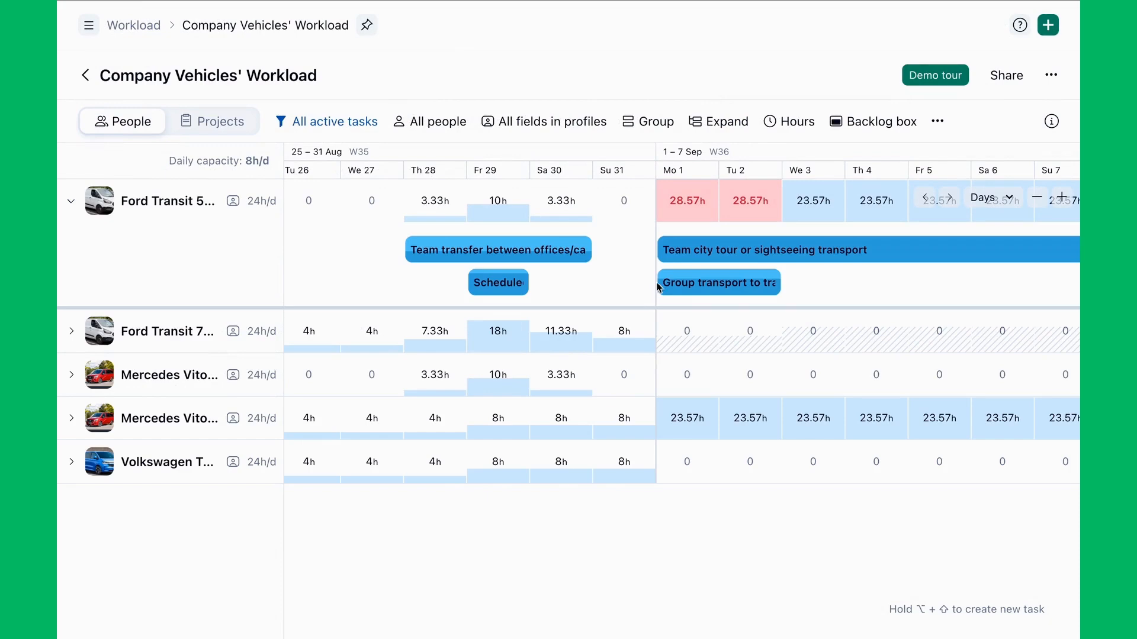
pyautogui.moveTo(719, 283)
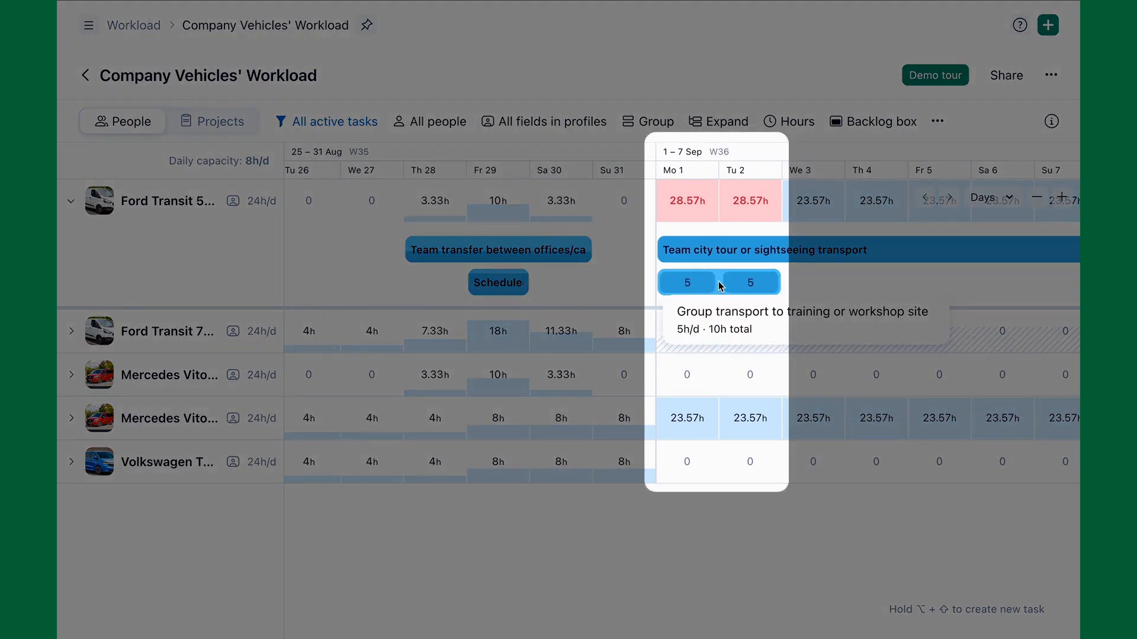
pyautogui.moveTo(719, 285); pyautogui.dragTo(721, 383)
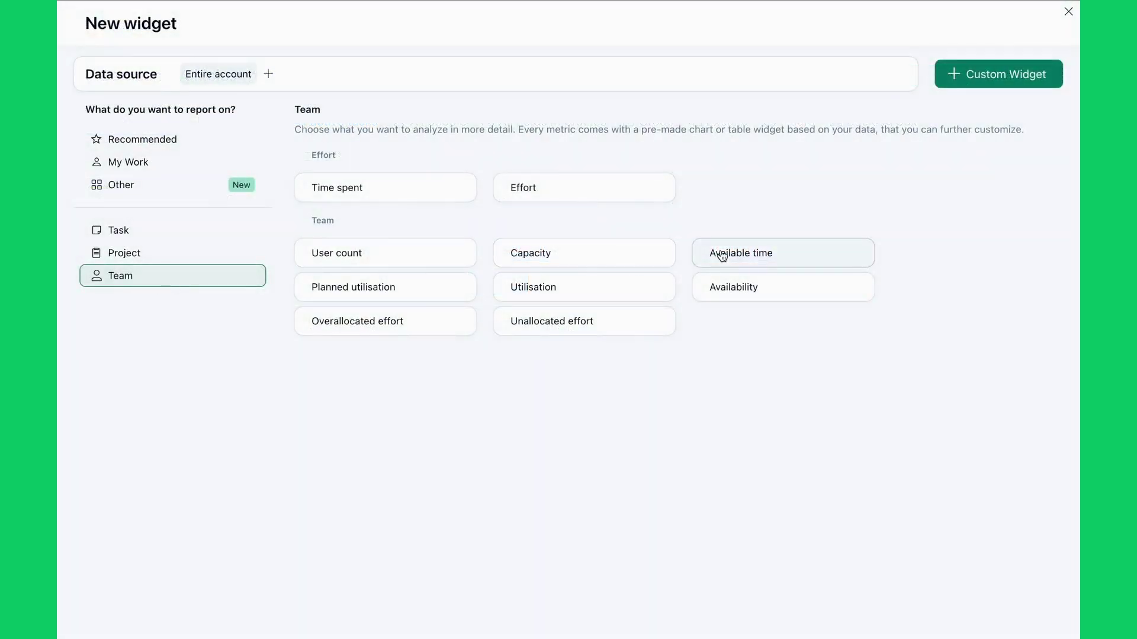
# Start an Available time widget filtered to the Company Vehicles group
pyautogui.click(741, 252)
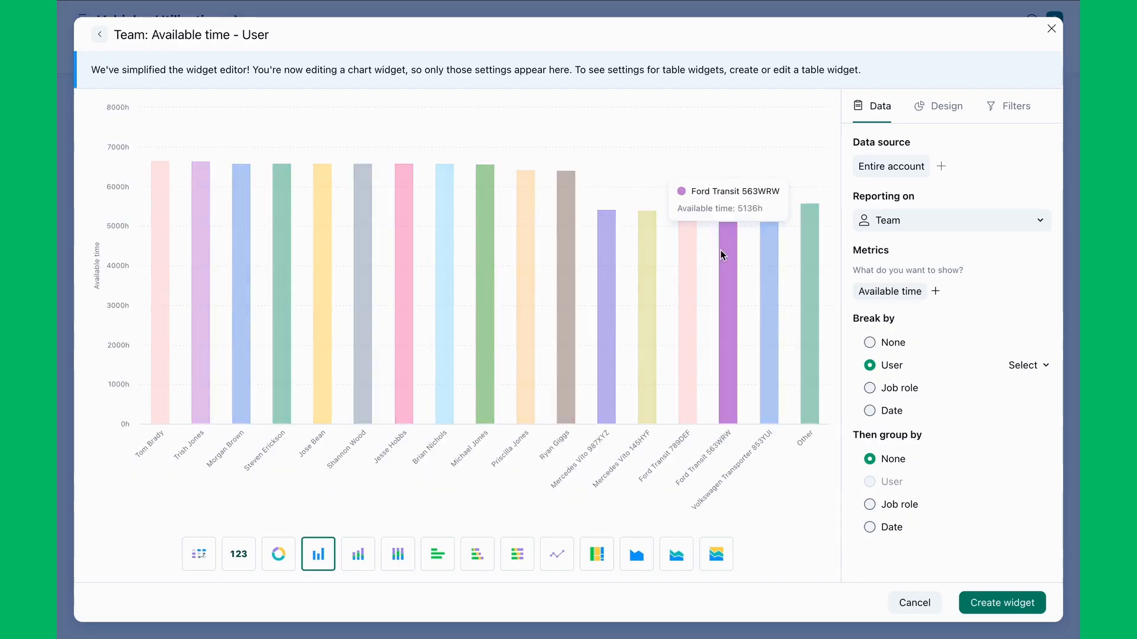
pyautogui.click(1012, 106)
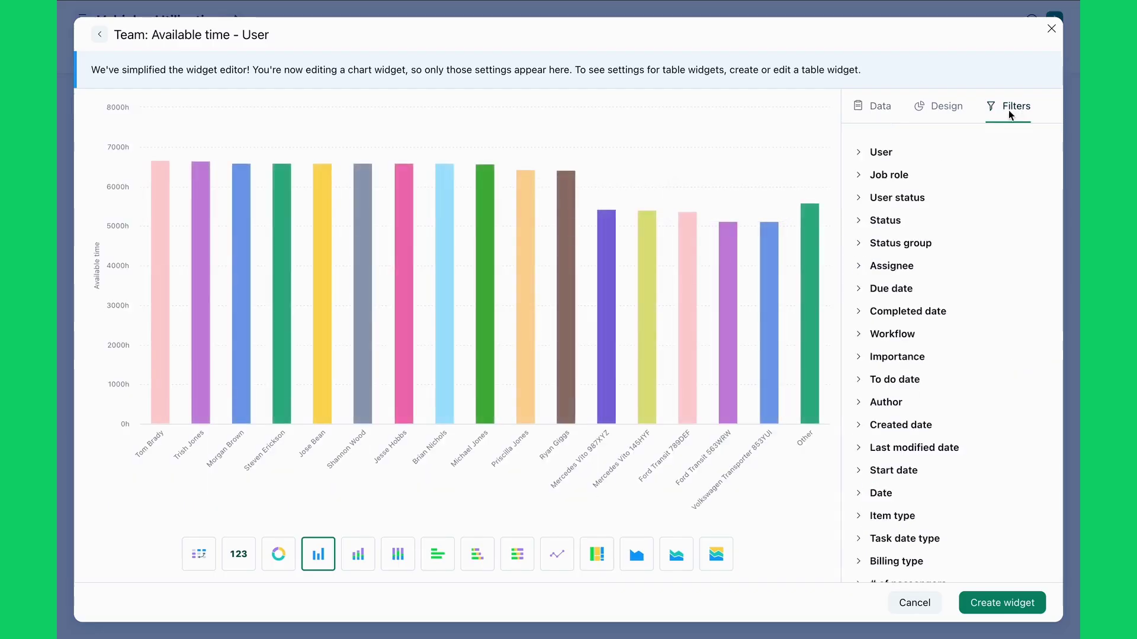
pyautogui.click(881, 152)
pyautogui.click(901, 197)
pyautogui.write('compa')
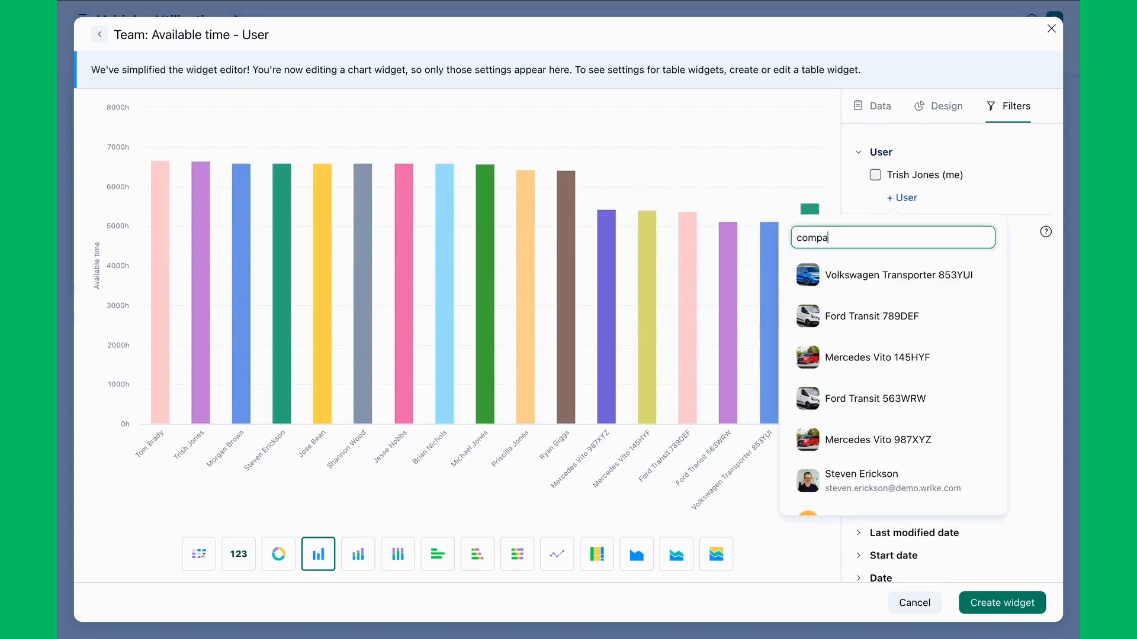
pyautogui.click(892, 275)
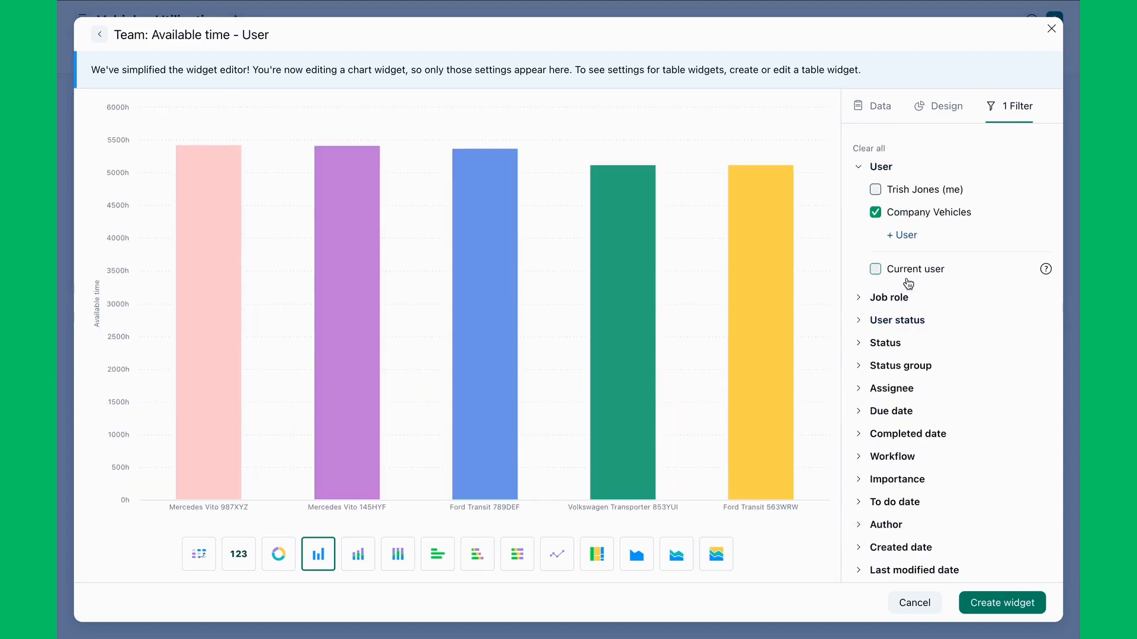
pyautogui.scroll(-3, 907, 356)
# Limit the widget's date to This week and add it to the dashboard
pyautogui.click(882, 497)
pyautogui.click(924, 506)
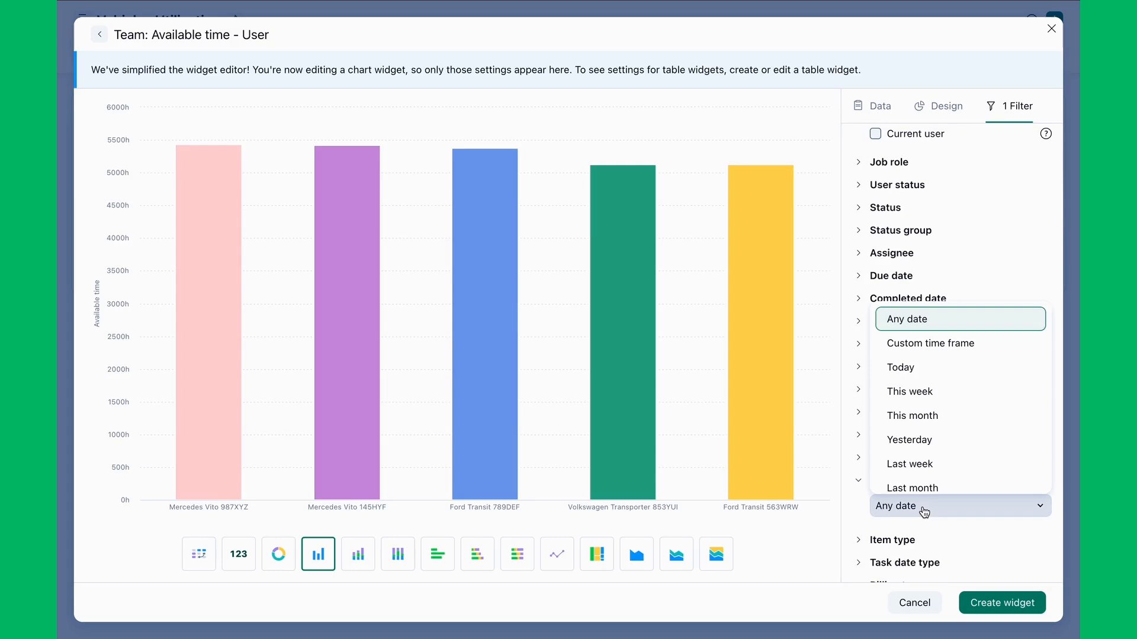
pyautogui.click(910, 391)
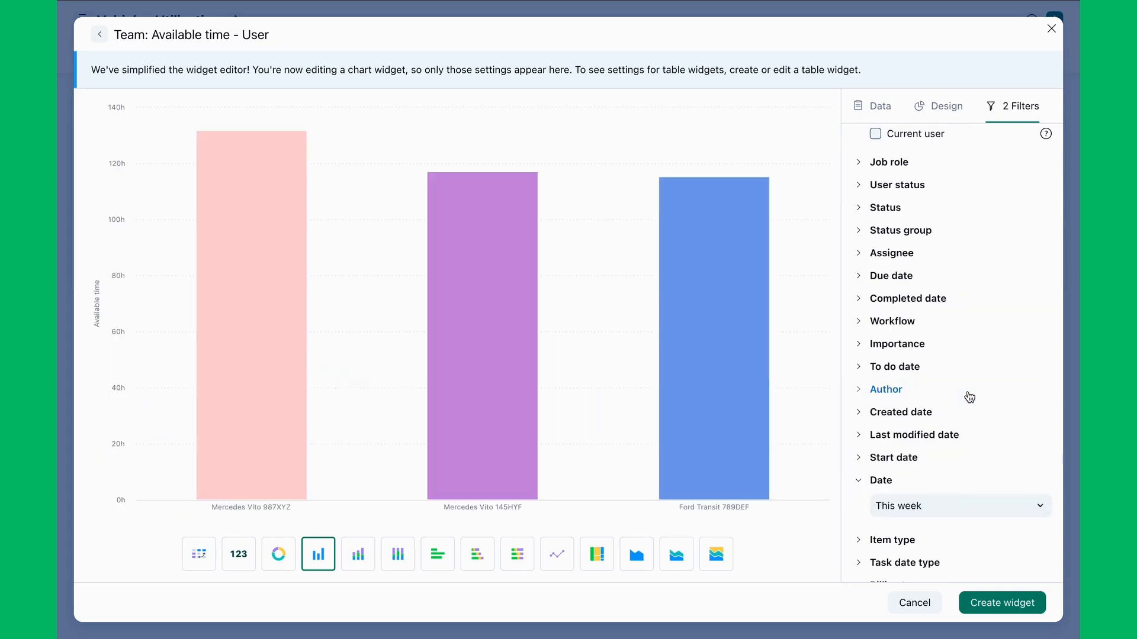
pyautogui.click(1001, 603)
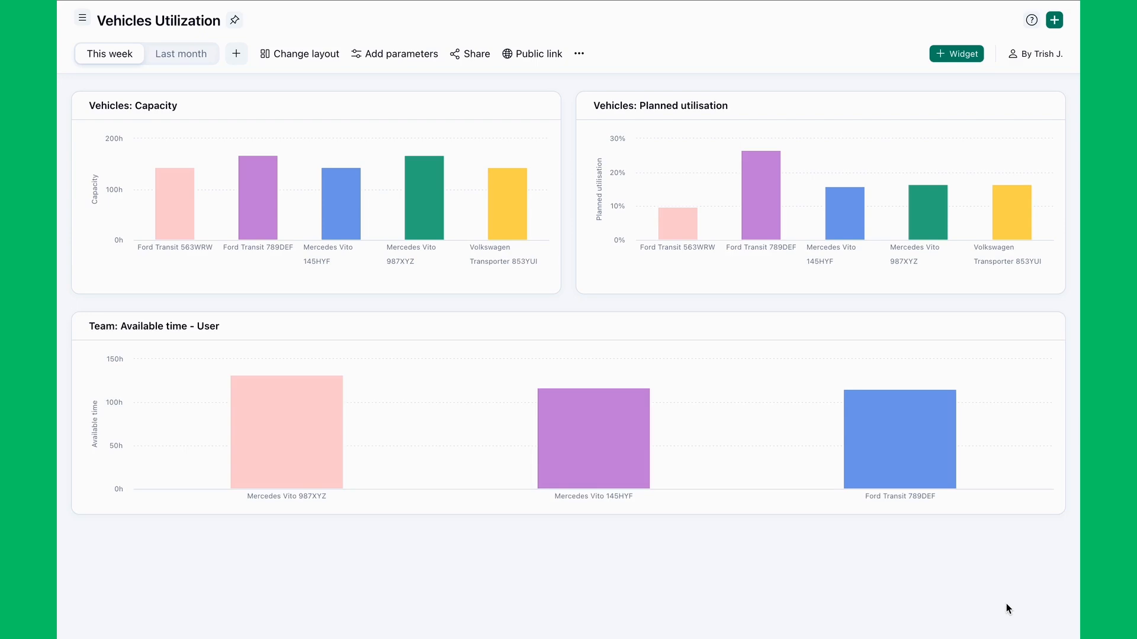